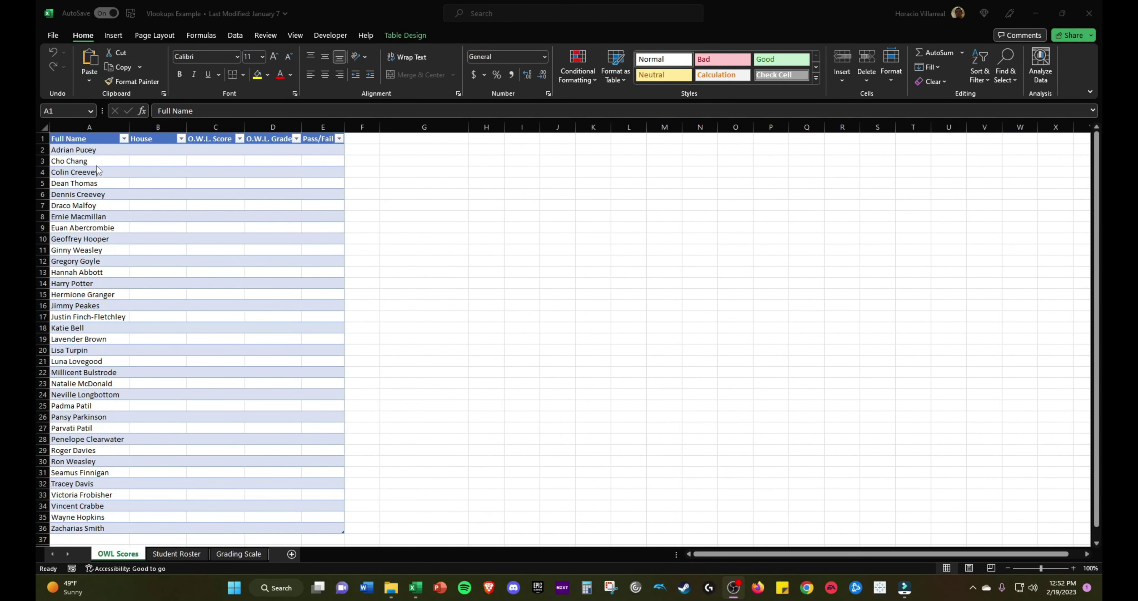
Bring the workbook into focus and select B2, the first House cell on OWL Scores.
click(101, 138)
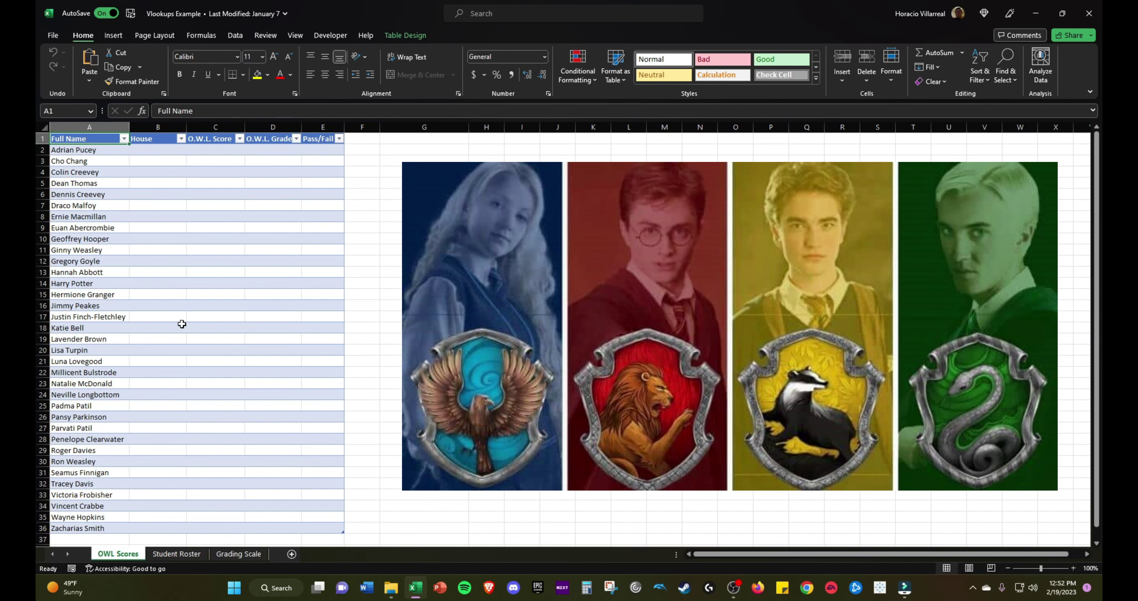
click(159, 149)
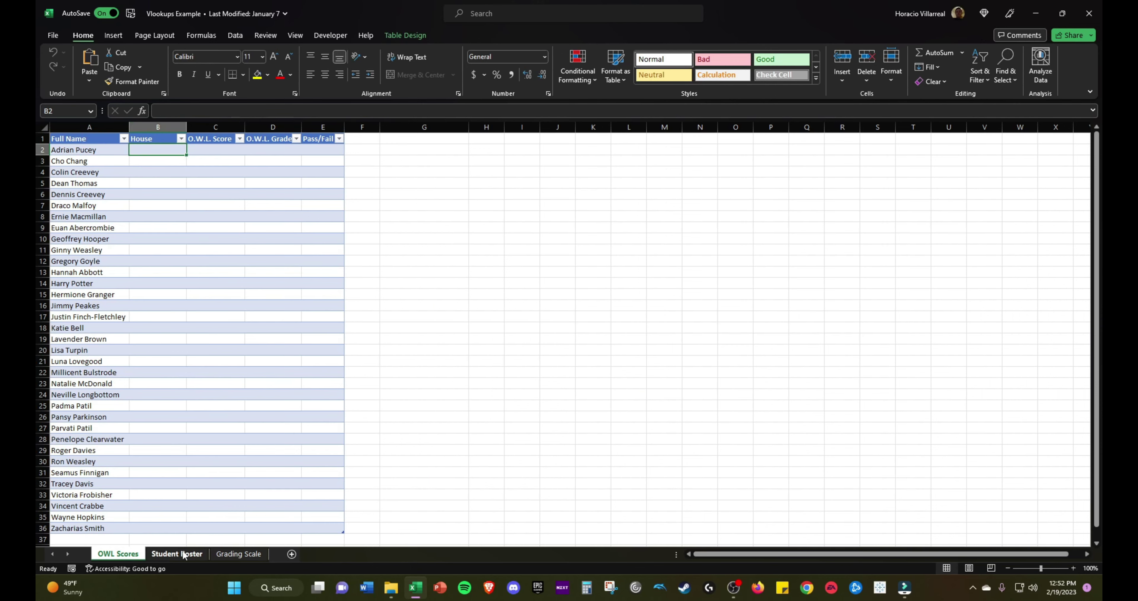
Review the Student Roster's Full Name and House columns and the accessibility results, then return to OWL Scores.
click(176, 554)
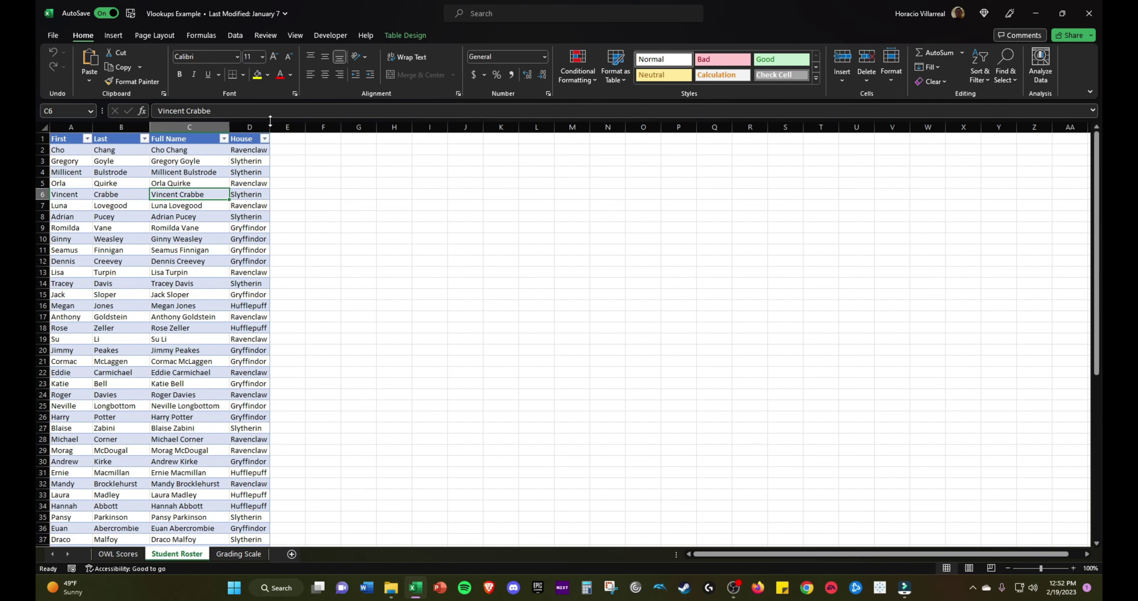
click(189, 127)
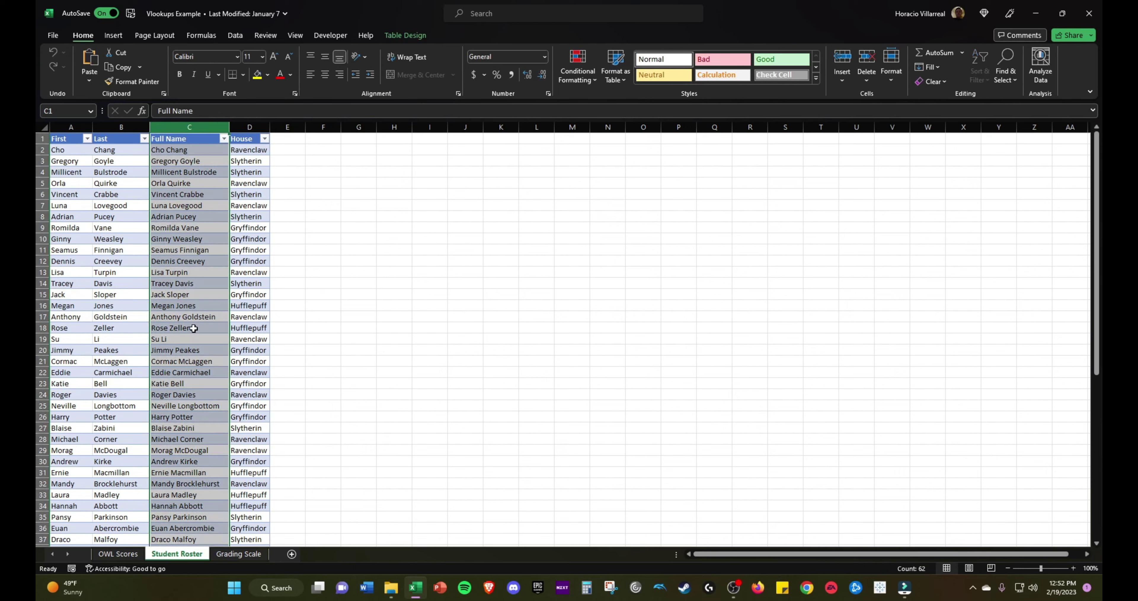
scroll(189, 326, down, 6)
scroll(189, 326, up, 6)
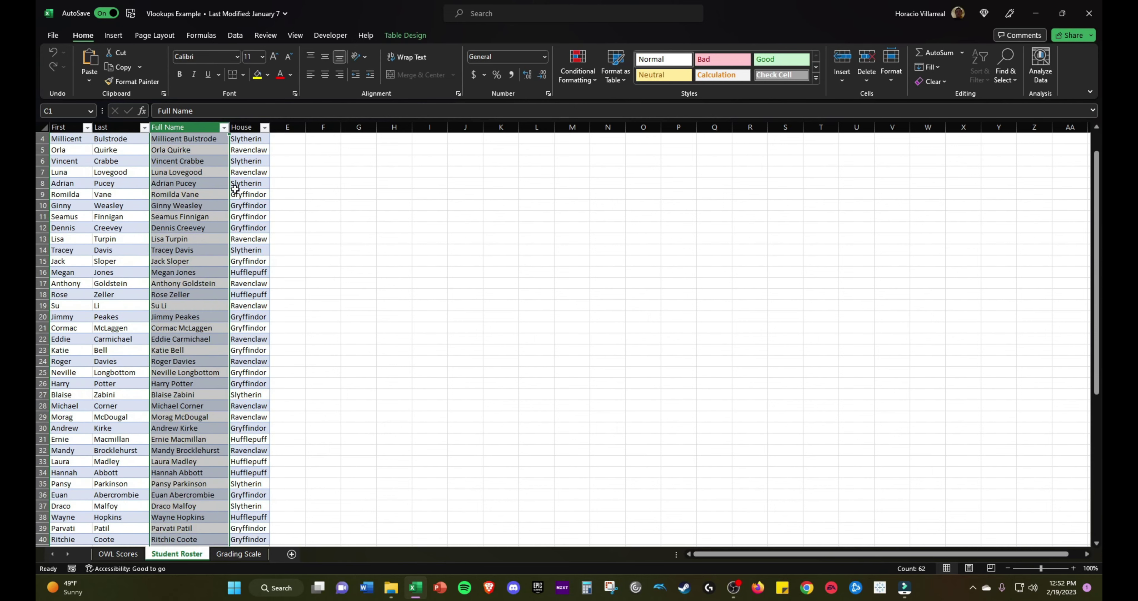
click(259, 131)
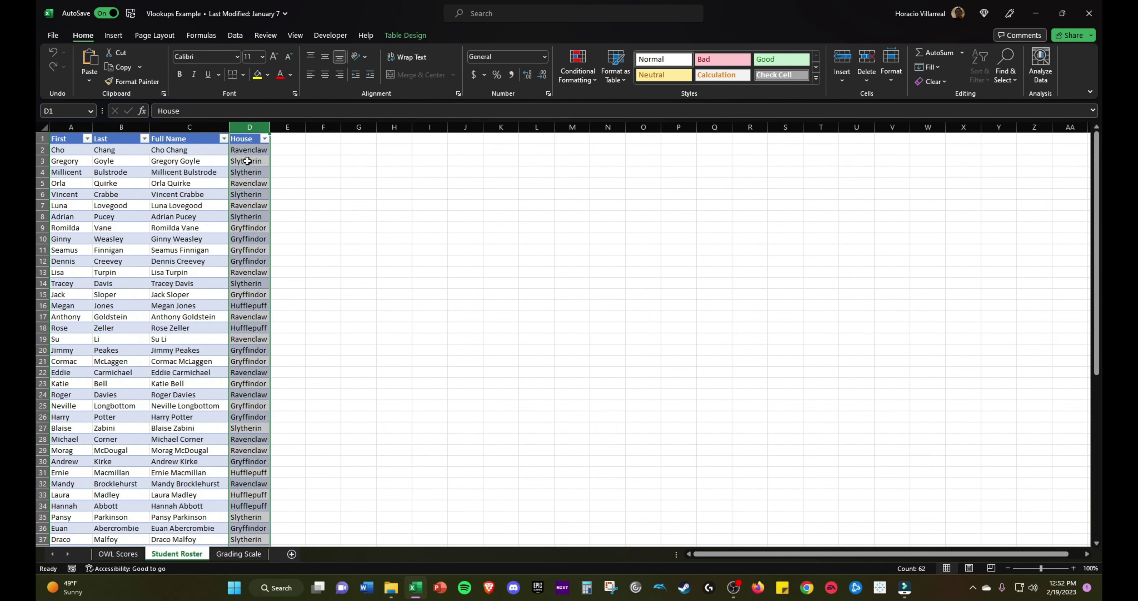
click(219, 138)
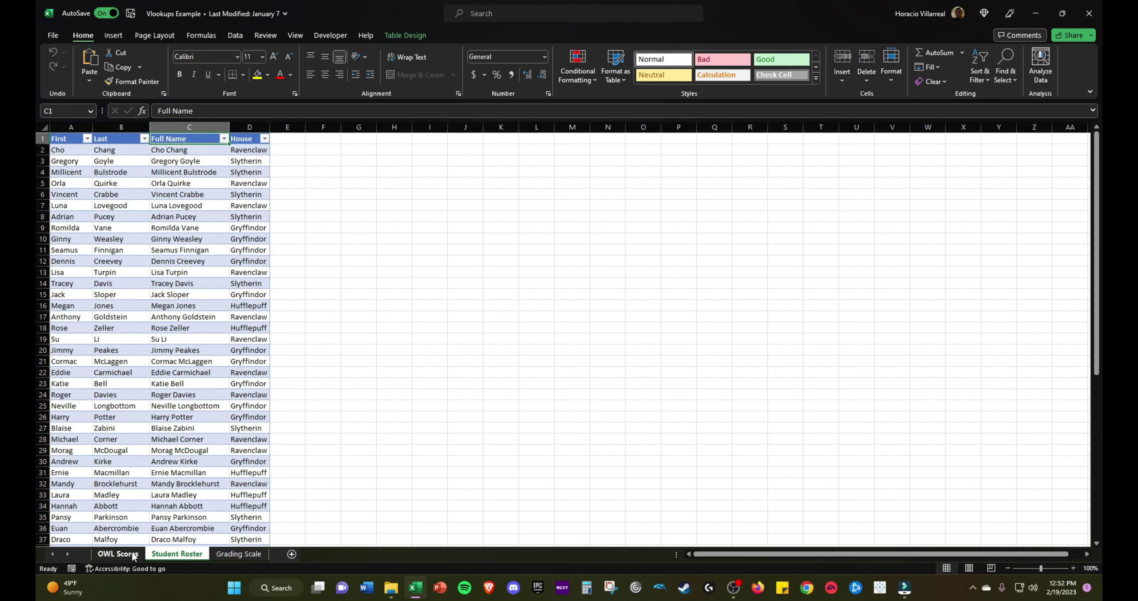
click(127, 566)
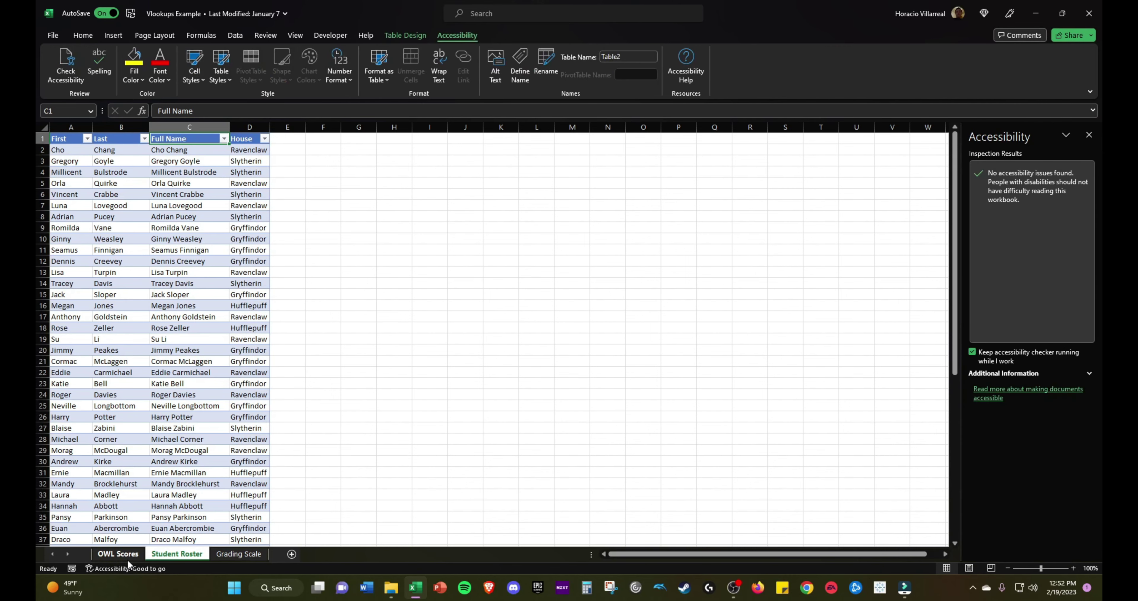
click(127, 555)
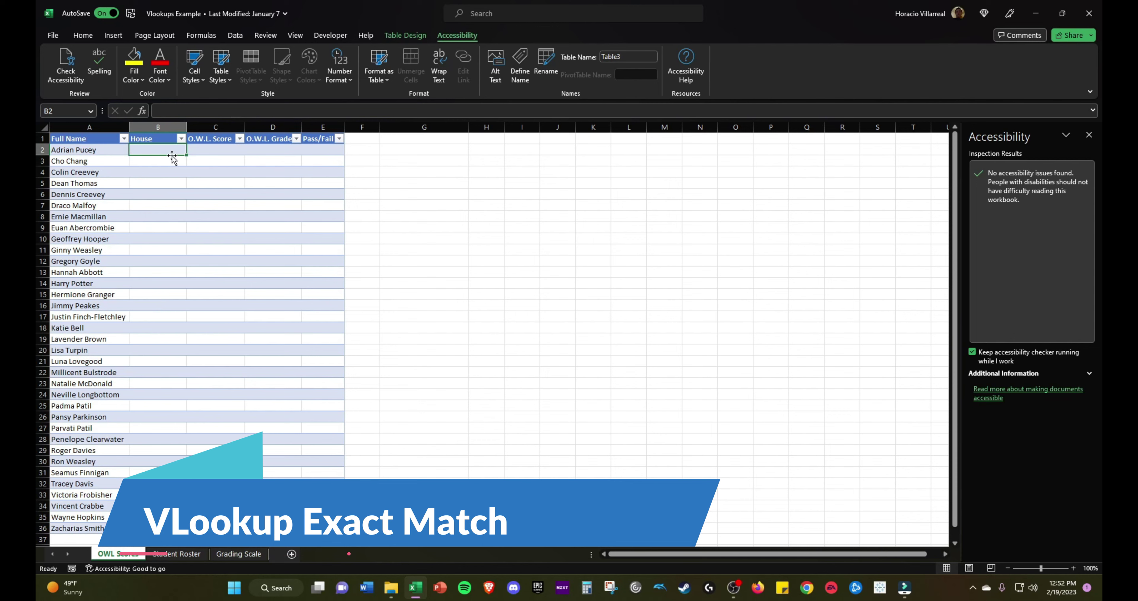
Start a VLOOKUP in B2 with the row's Full Name ([@[Full Name]]) as lookup value.
click(141, 112)
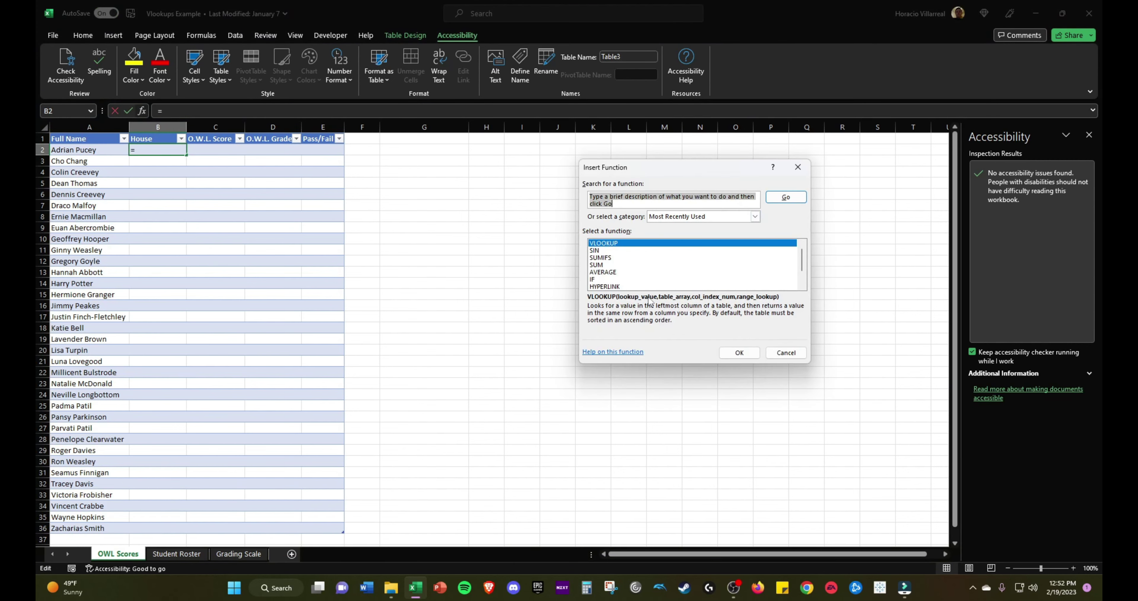
double_click(617, 243)
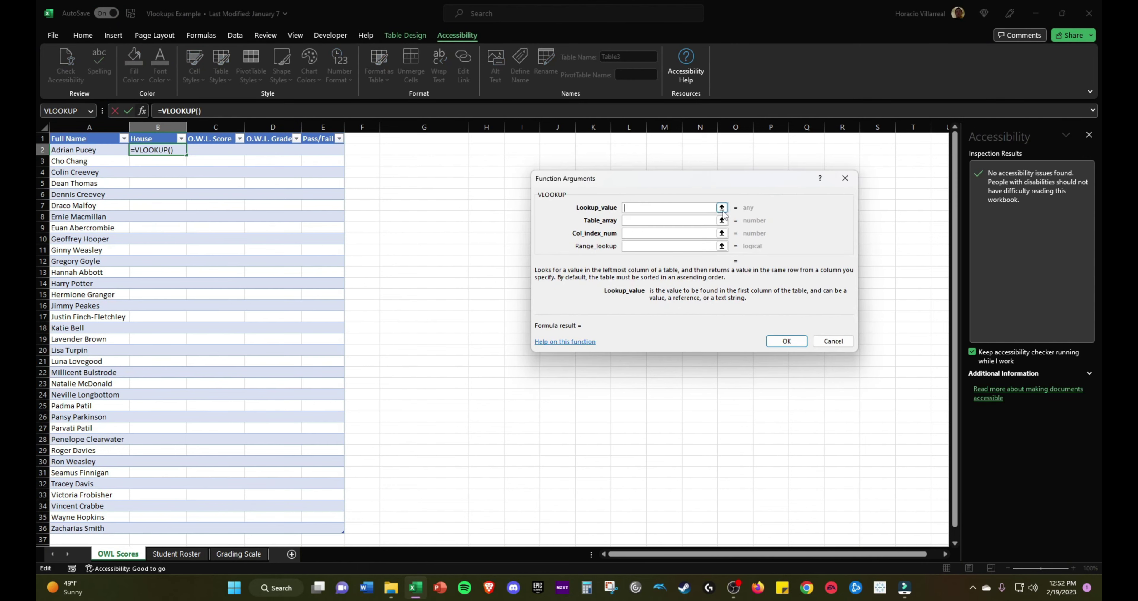
click(104, 150)
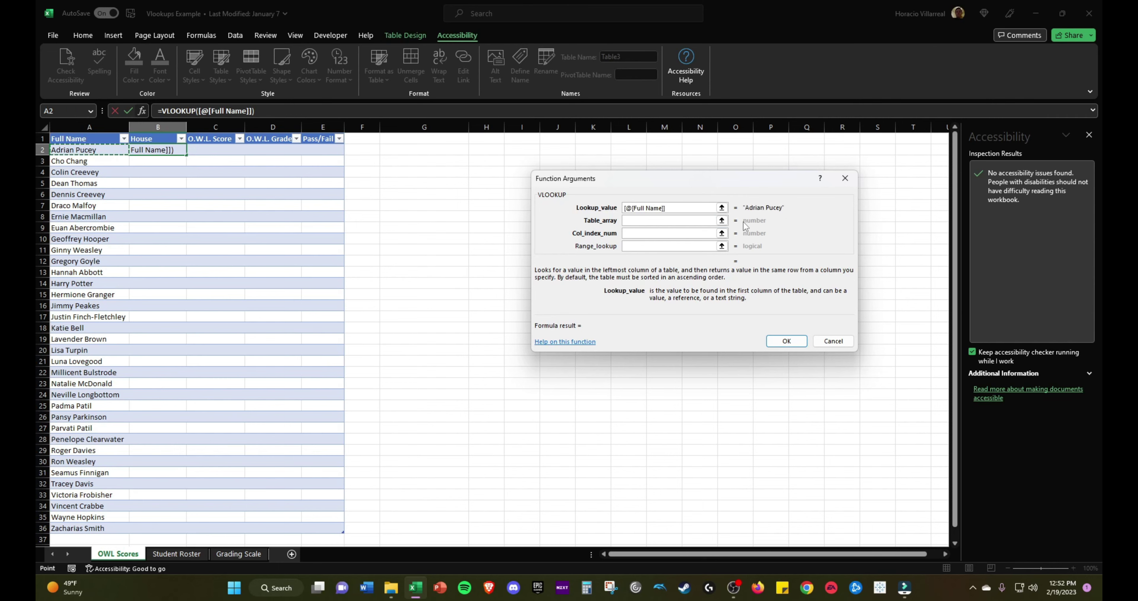
Set the VLOOKUP table array to 'Student Roster'!C:D.
click(722, 220)
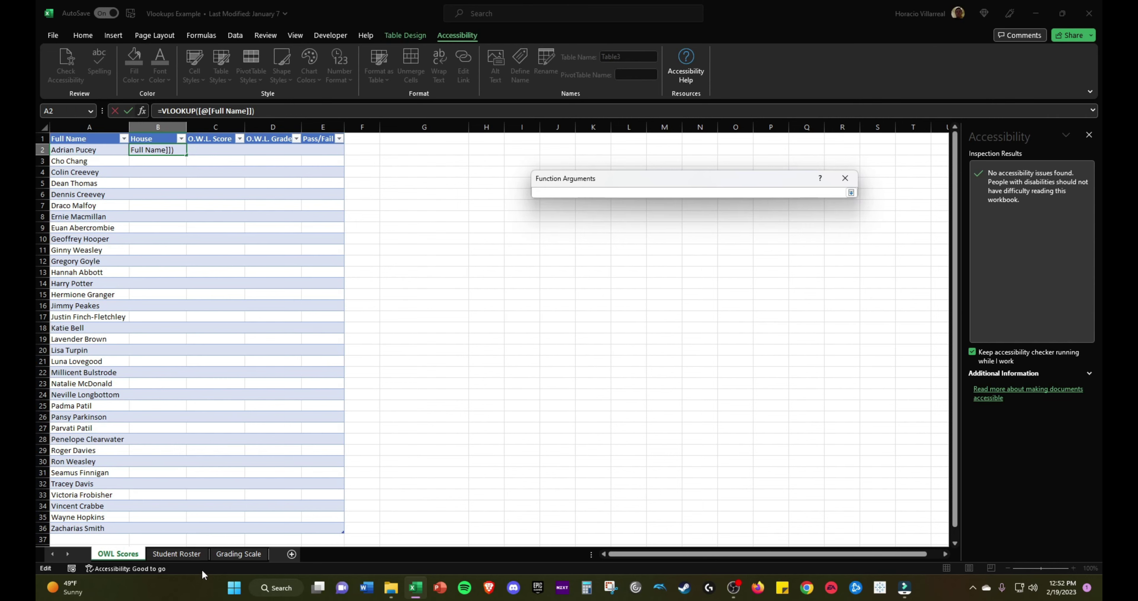
click(176, 553)
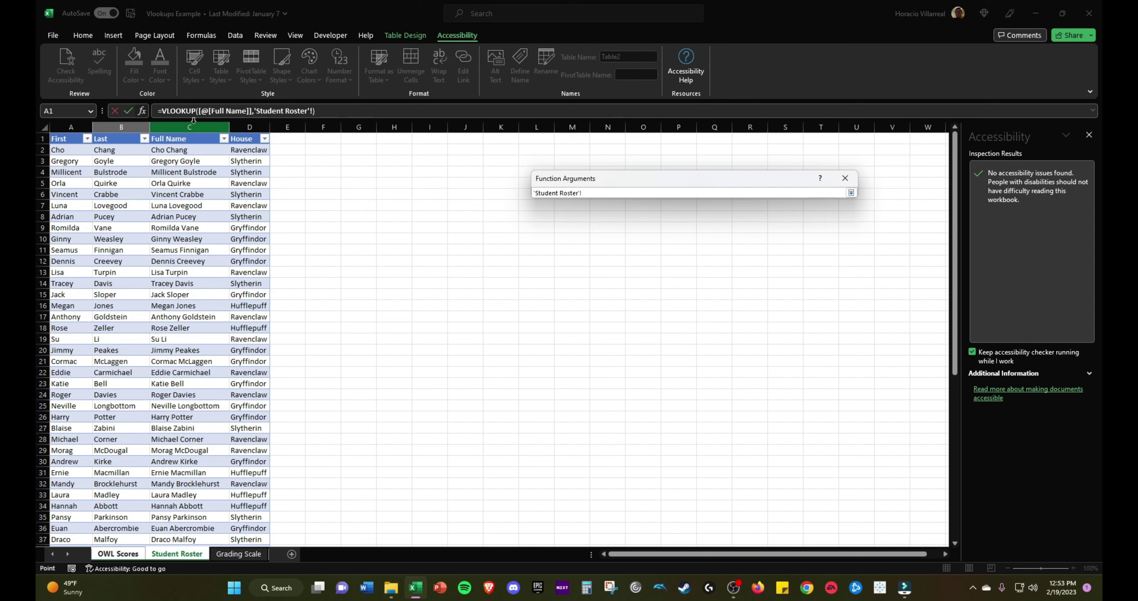
click(193, 123)
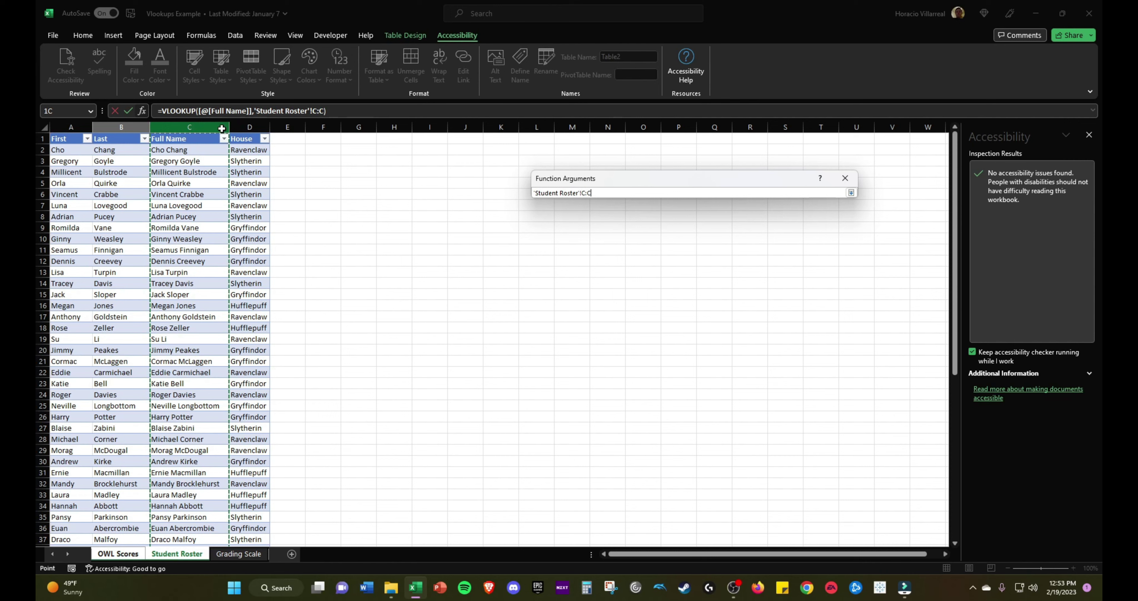
drag(224, 132, 235, 145)
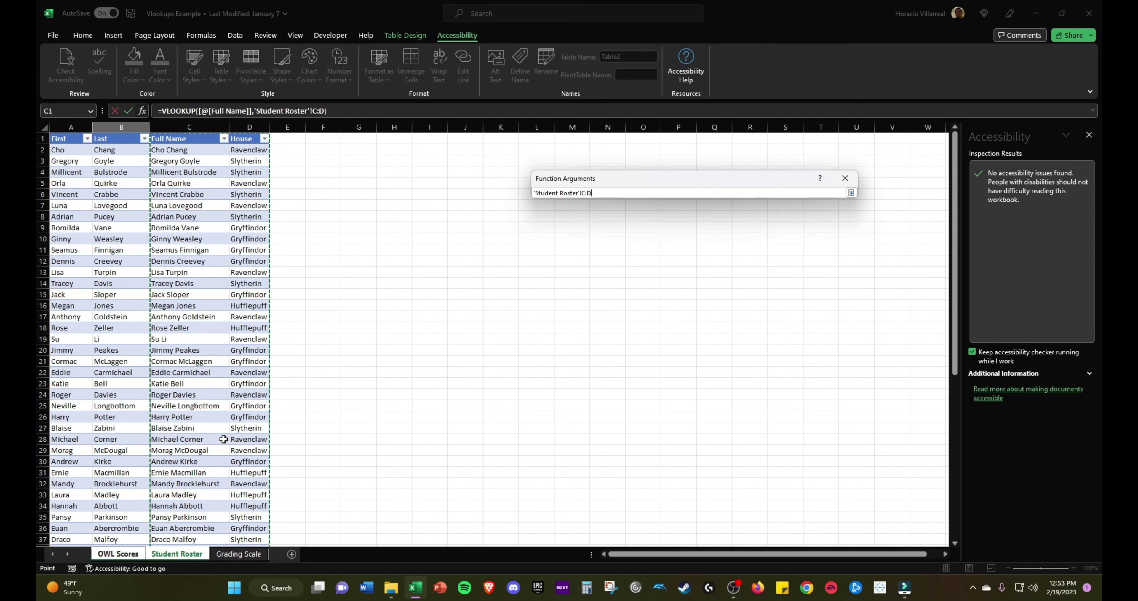
key(Return)
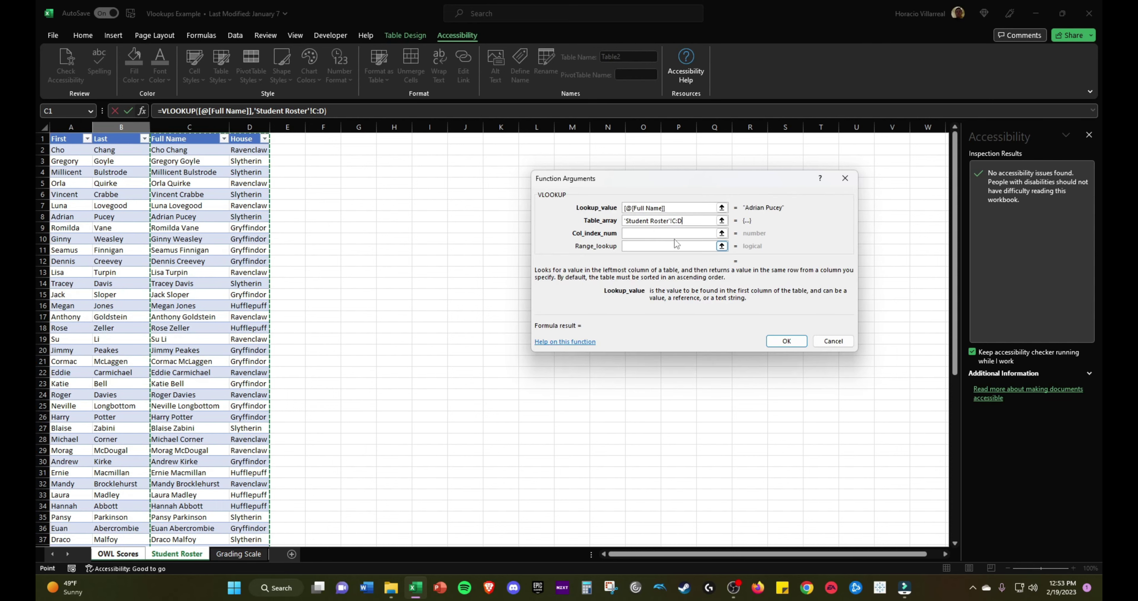
Give the VLOOKUP column index 2 and range lookup false, previewing Slytherin.
click(666, 232)
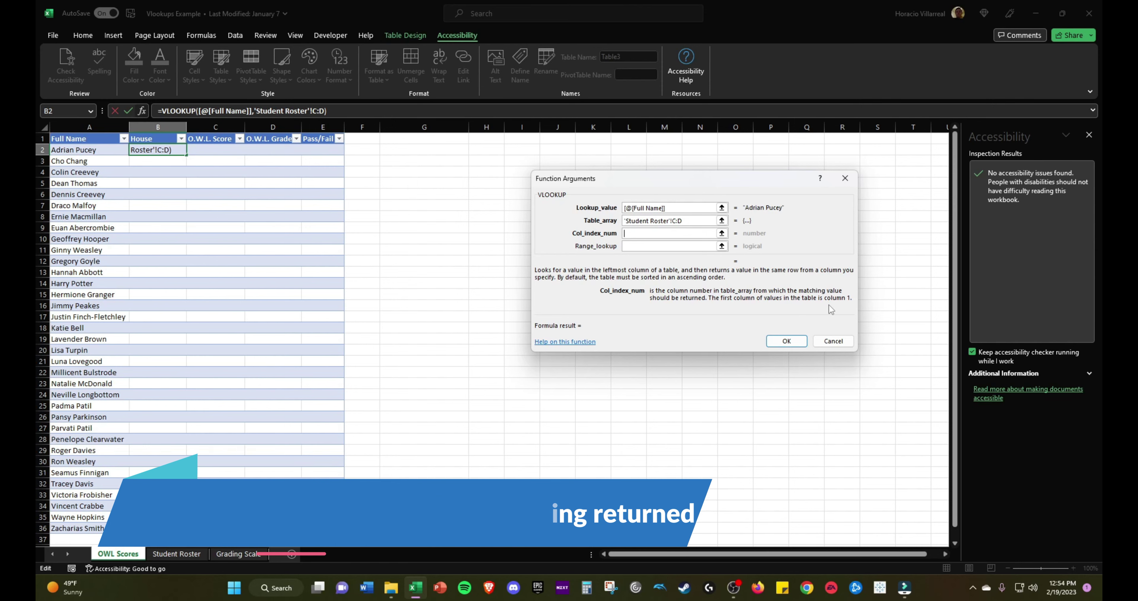
click(197, 554)
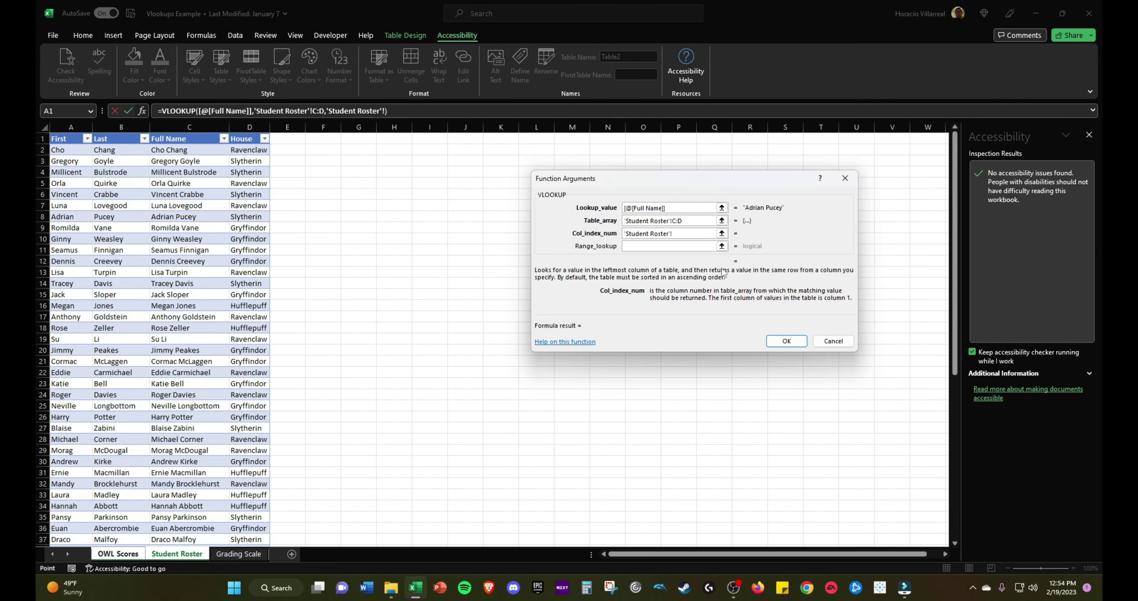
click(678, 234)
key(BackSpace)
key(BackSpace)
key(BackSpace)
key(BackSpace)
key(BackSpace)
key(BackSpace)
key(BackSpace)
key(BackSpace)
key(BackSpace)
key(BackSpace)
key(BackSpace)
key(BackSpace)
key(BackSpace)
key(BackSpace)
key(BackSpace)
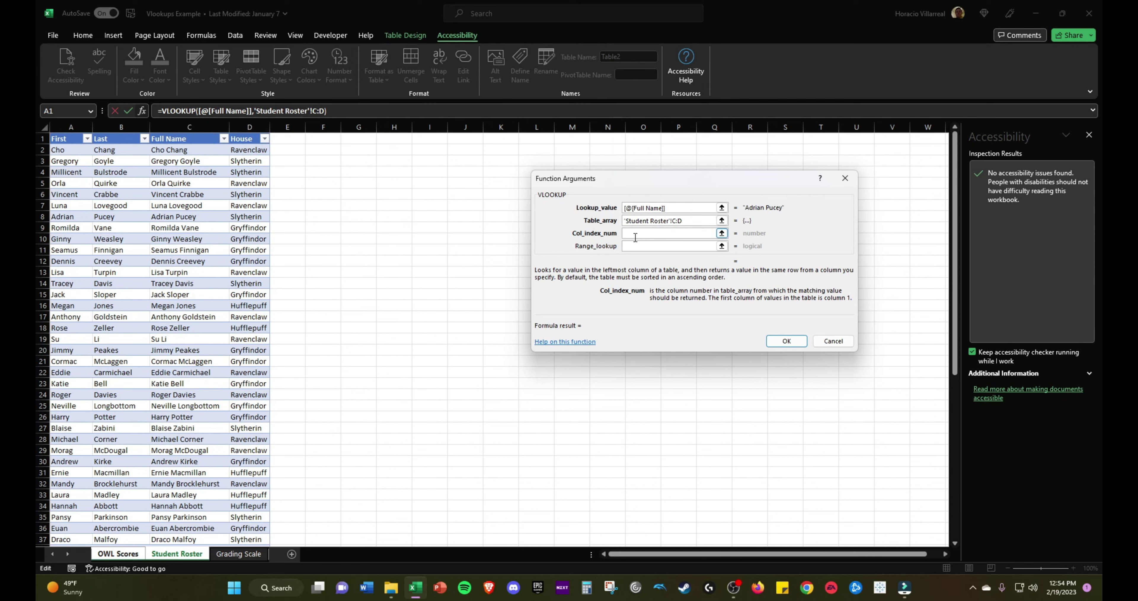
text(2)
click(658, 245)
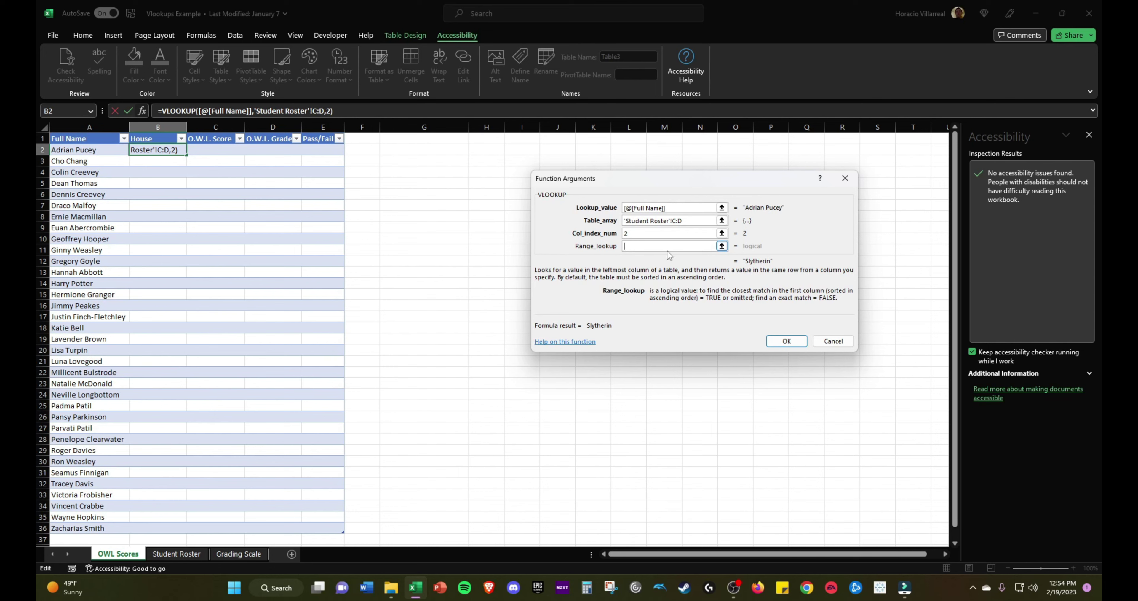
text(false)
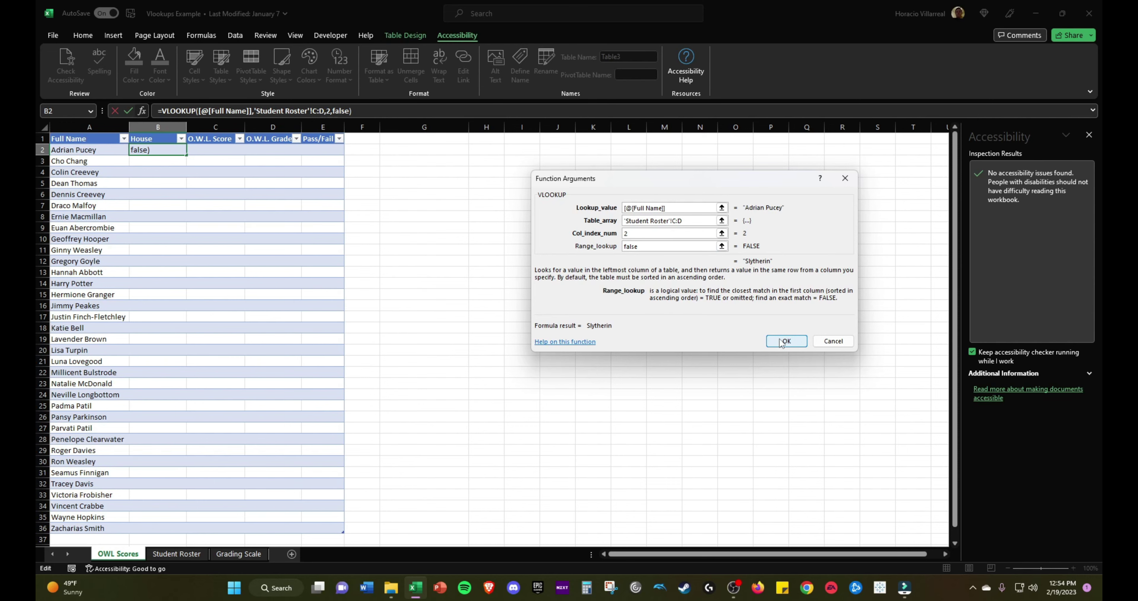
Confirm the House VLOOKUP and fill it down from B2 through B36.
click(790, 347)
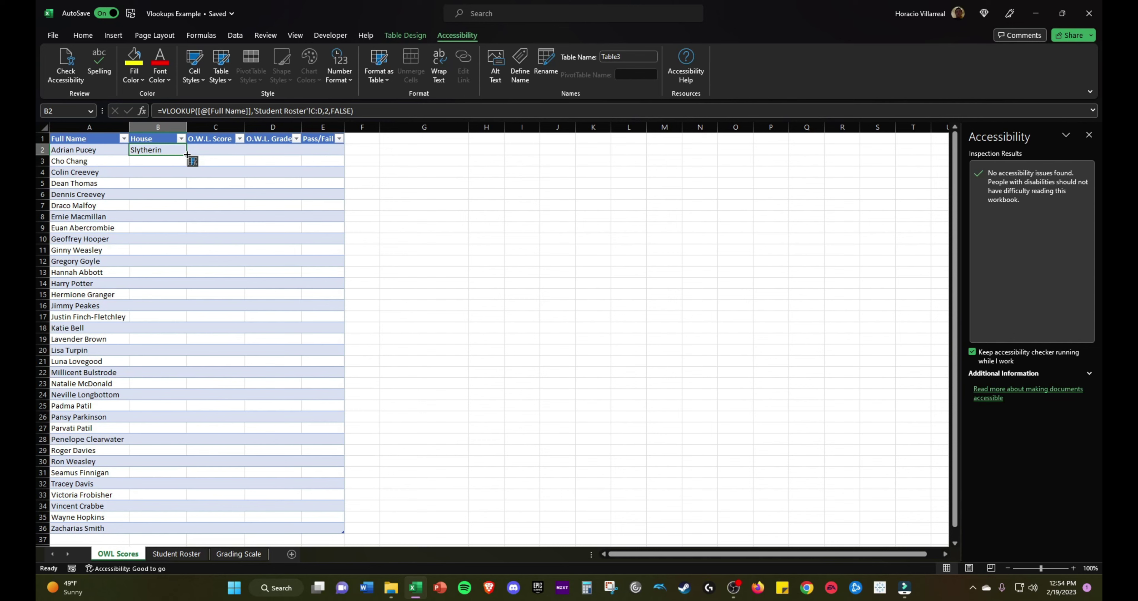
double_click(187, 154)
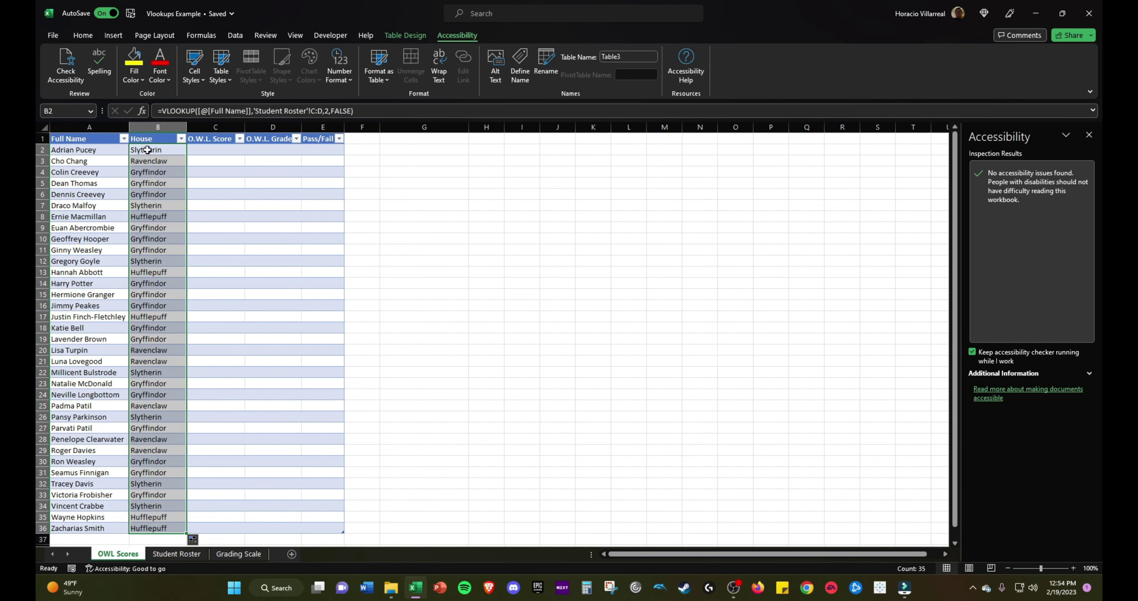
click(92, 137)
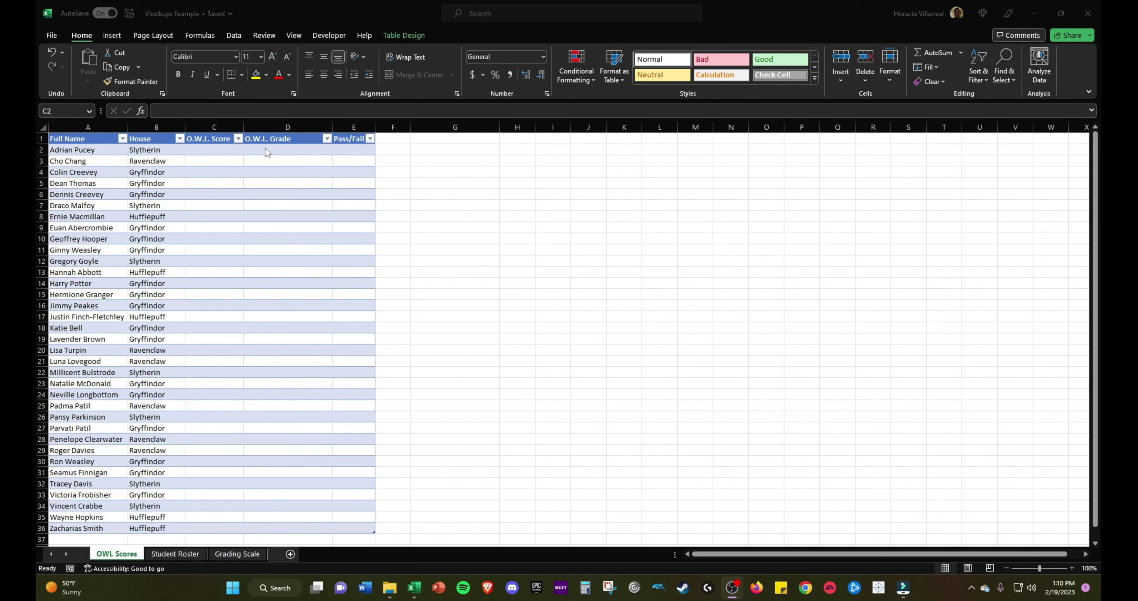
Enter =RANDBETWEEN(30,100) in C2 for the first student's score.
click(219, 153)
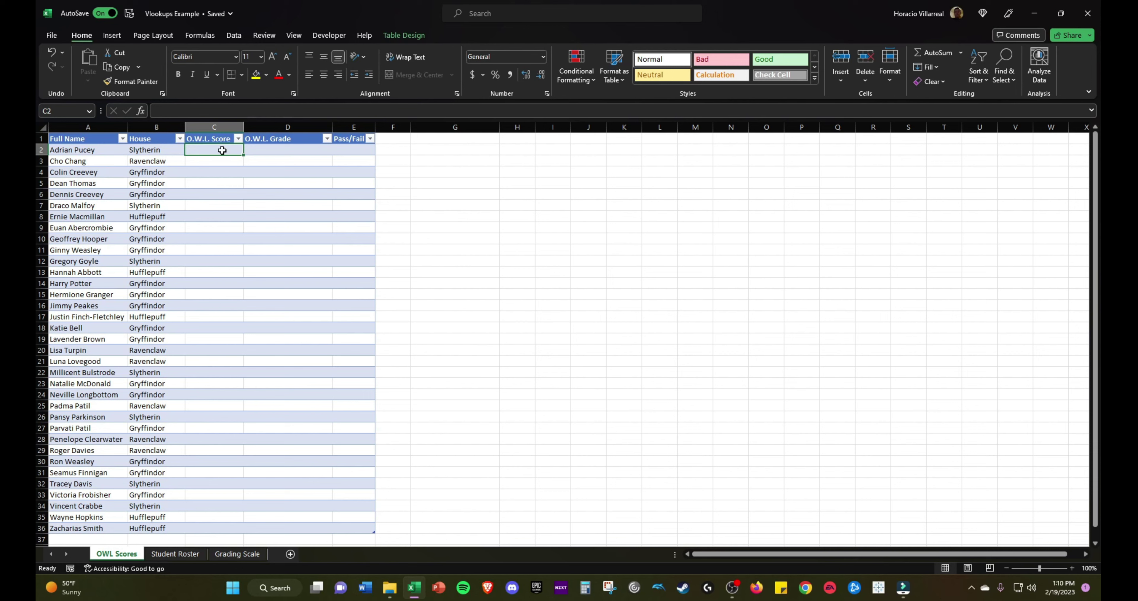
text(=)
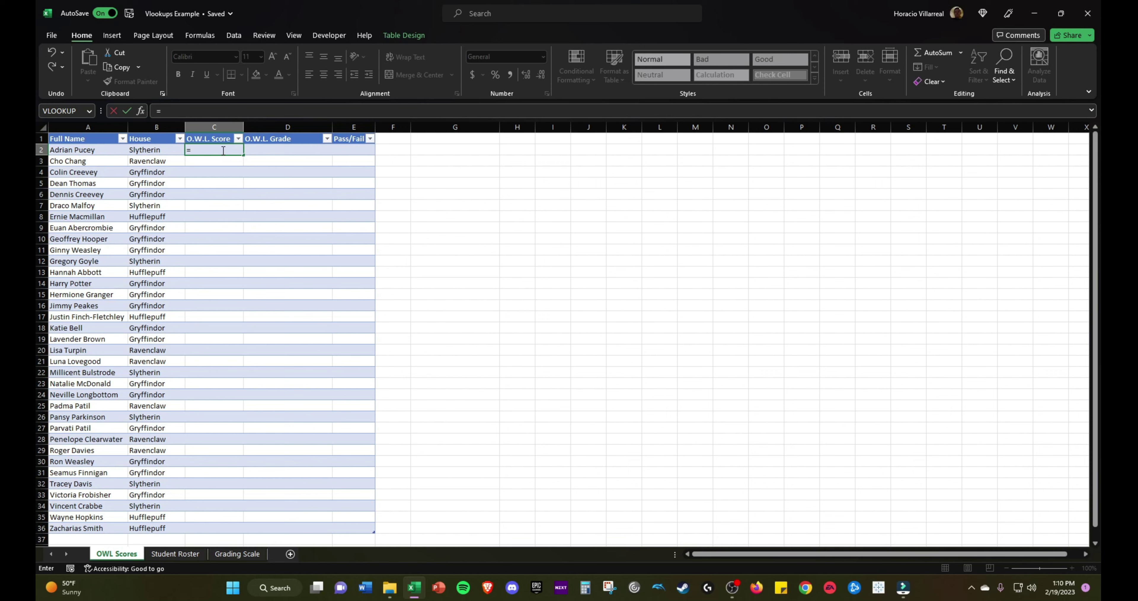
text(RAND)
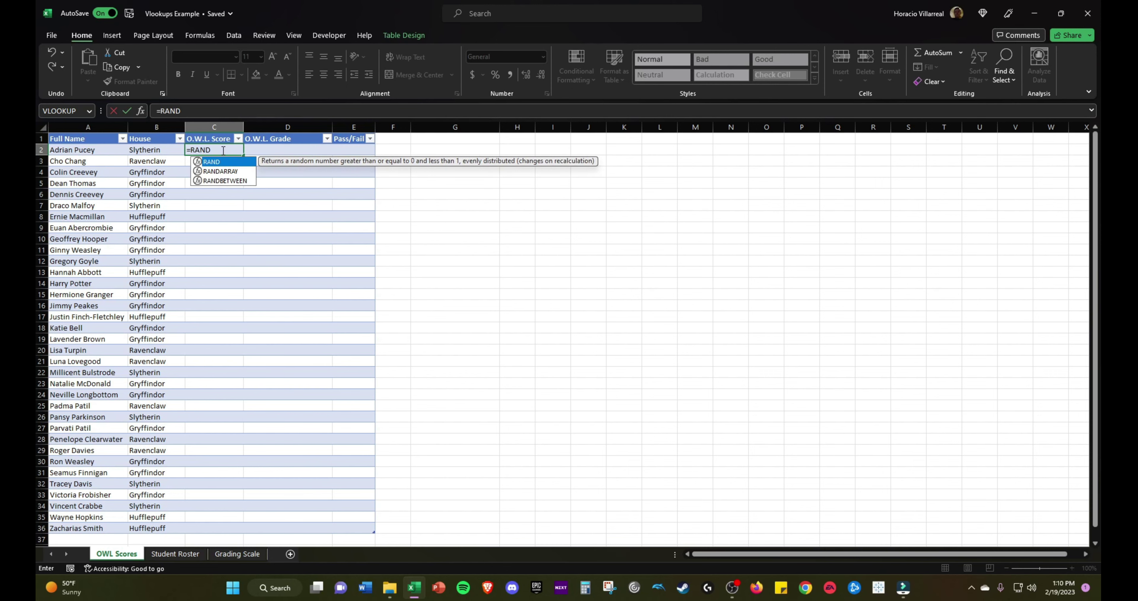
text(BETWEEN()
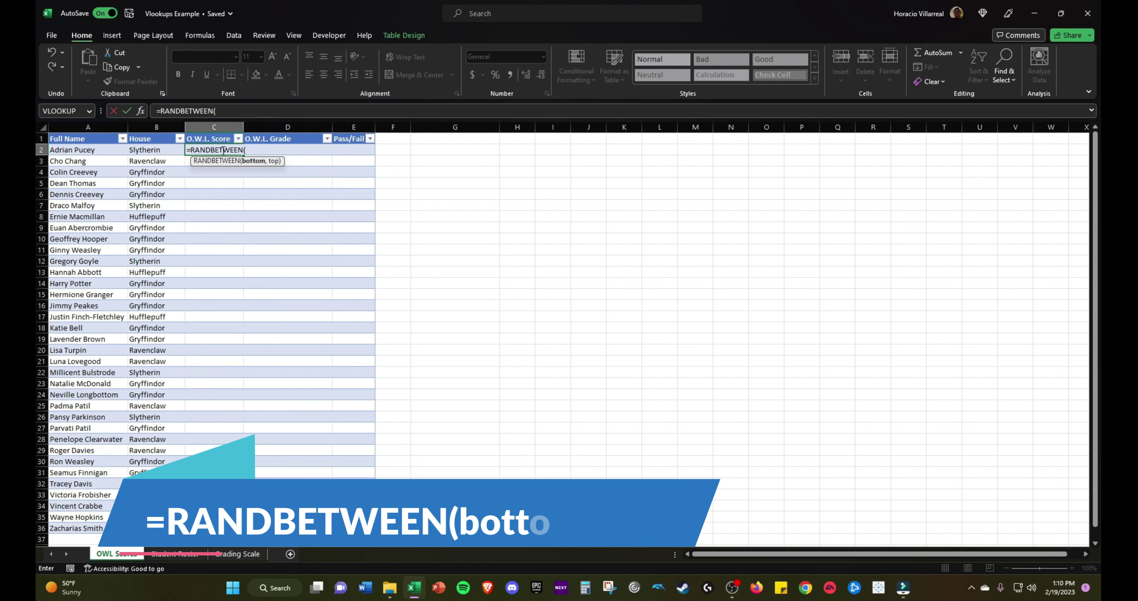
text(30,100)
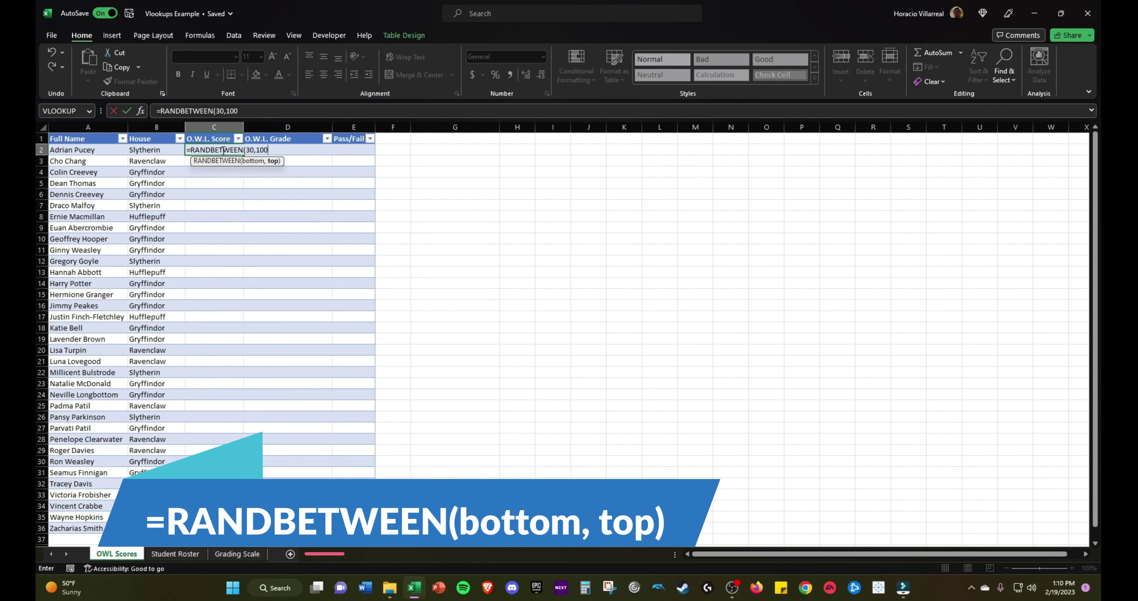
Commit the RANDBETWEEN formula and fill it down C2:C36.
key(Return)
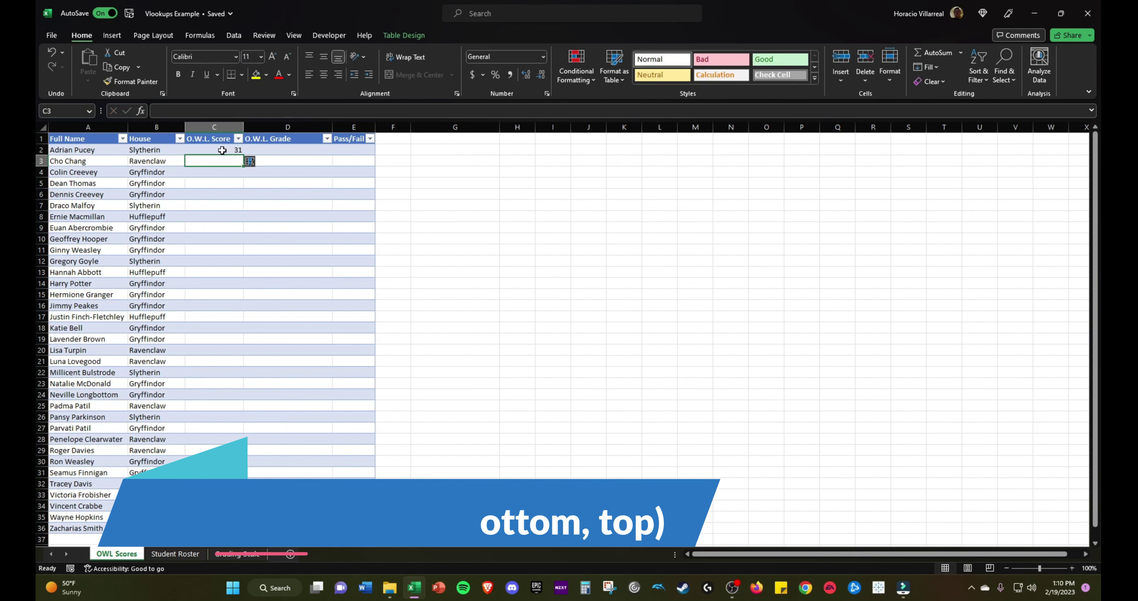
click(238, 151)
drag(242, 155, 220, 538)
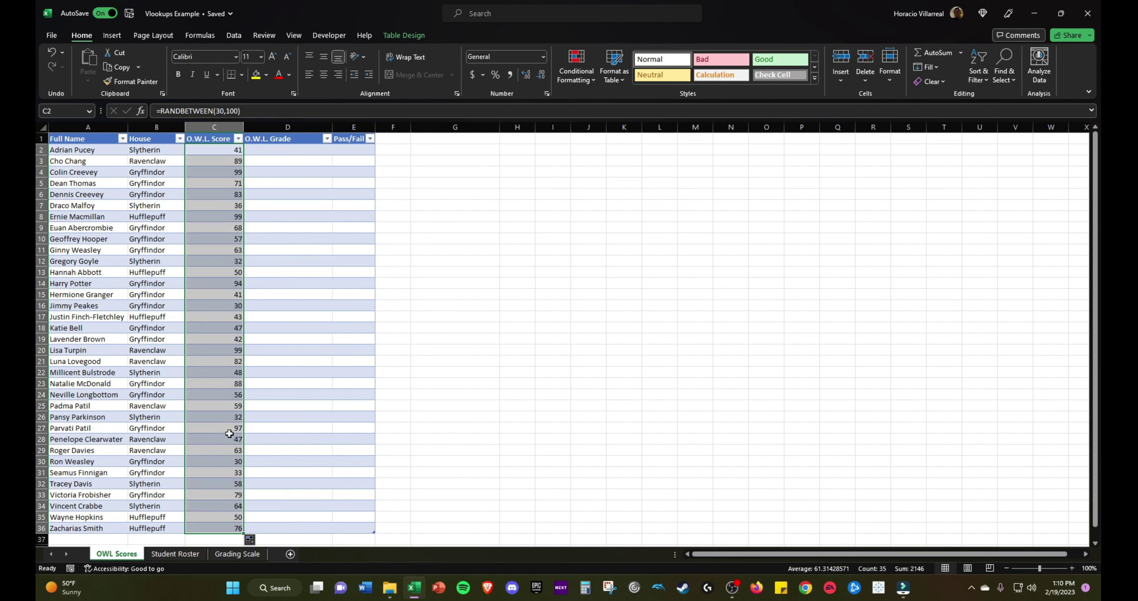
click(219, 149)
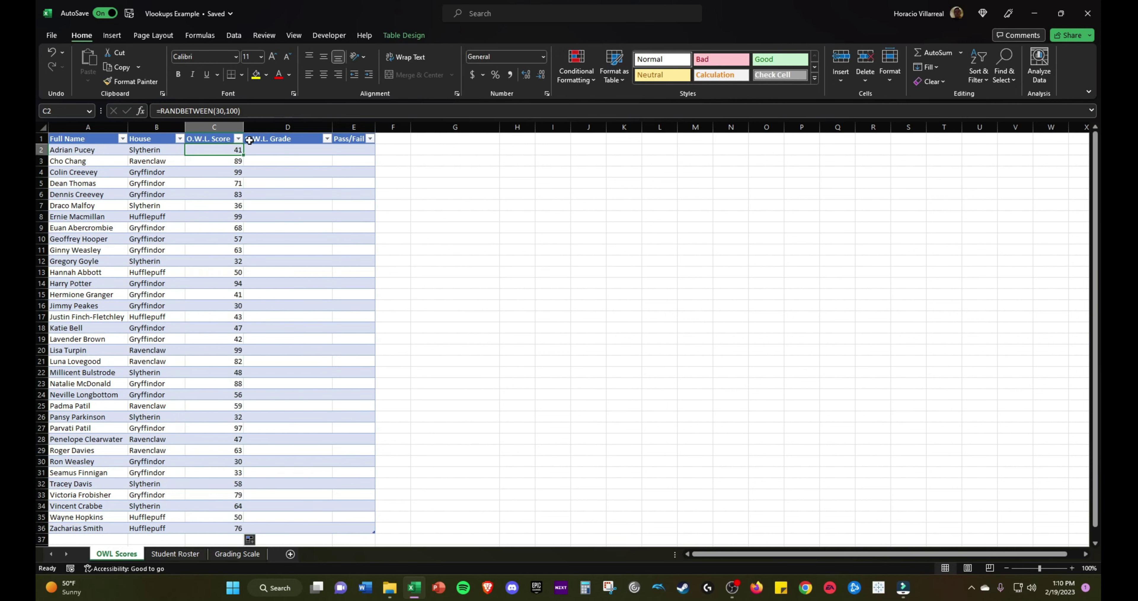
Convert the O.W.L. Score formulas to fixed numbers with copy and Paste Values.
click(239, 139)
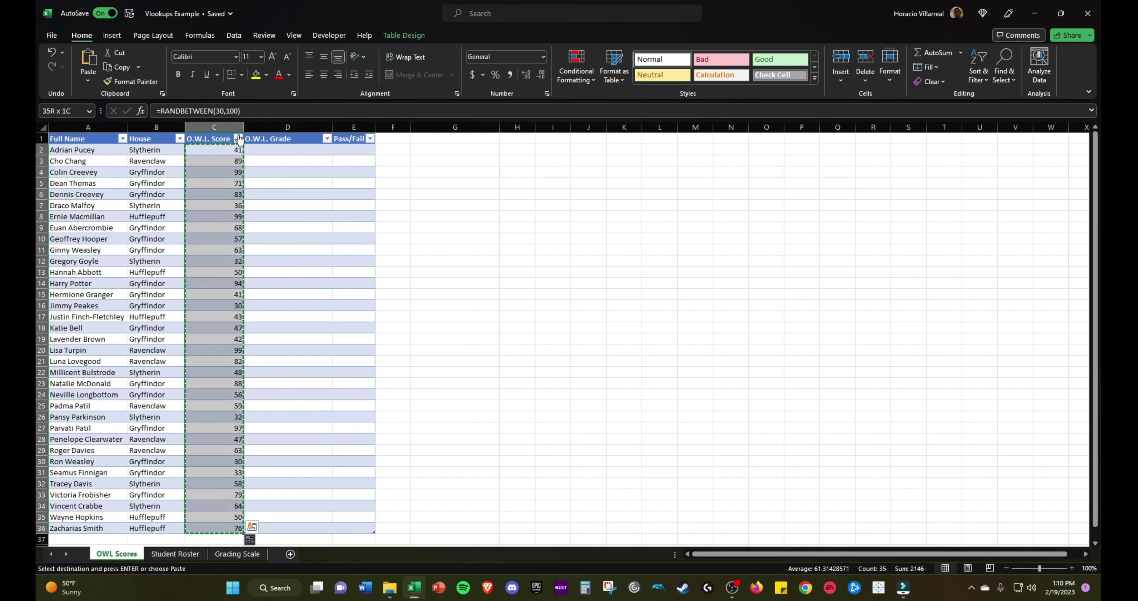
key(ctrl+c)
right_click(224, 160)
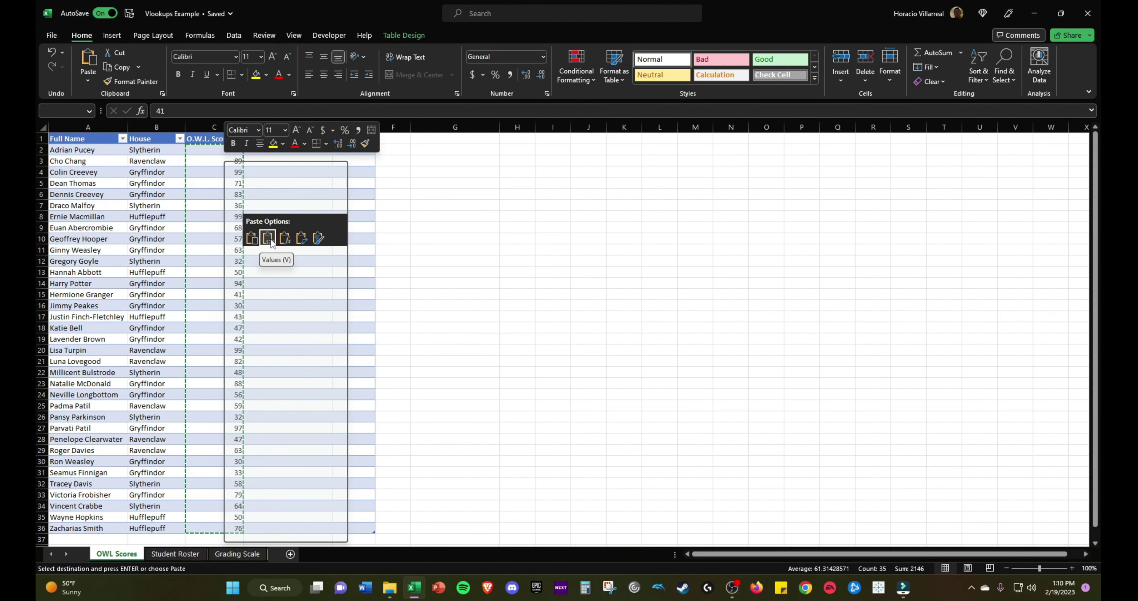
click(269, 238)
key(Escape)
click(237, 150)
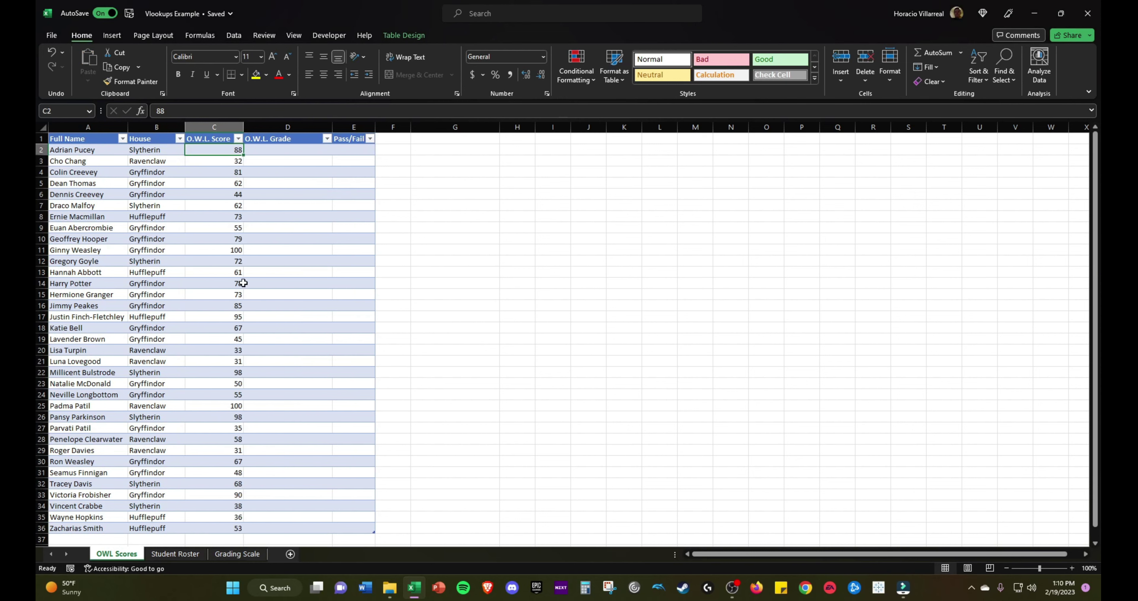
click(286, 152)
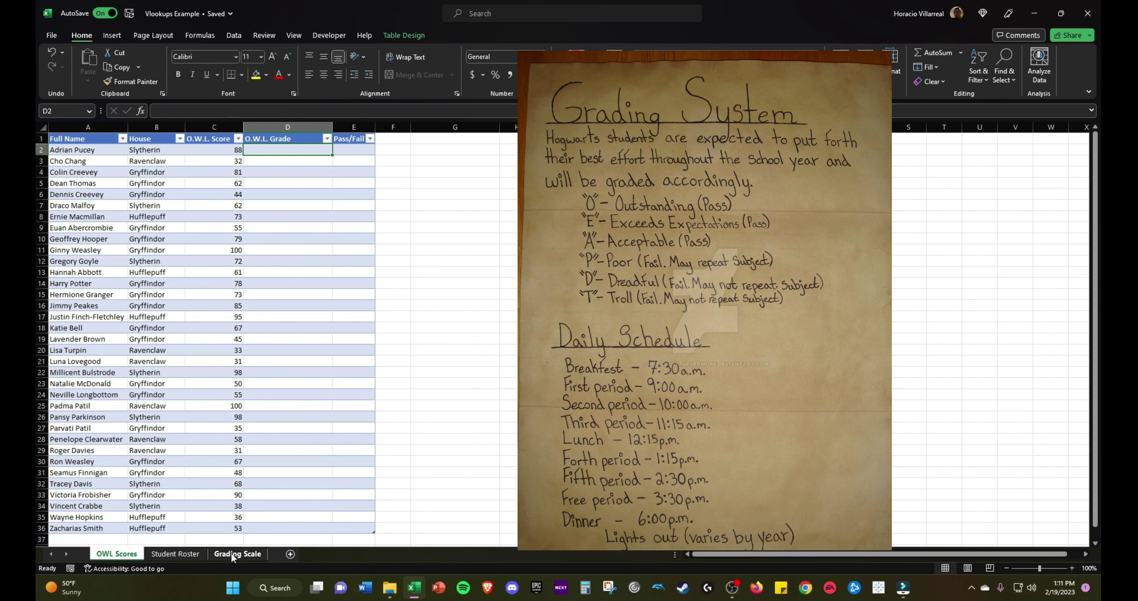
Start a VLOOKUP in D2 looking up the score in the Grading Scale table (Table1[#All]).
click(144, 113)
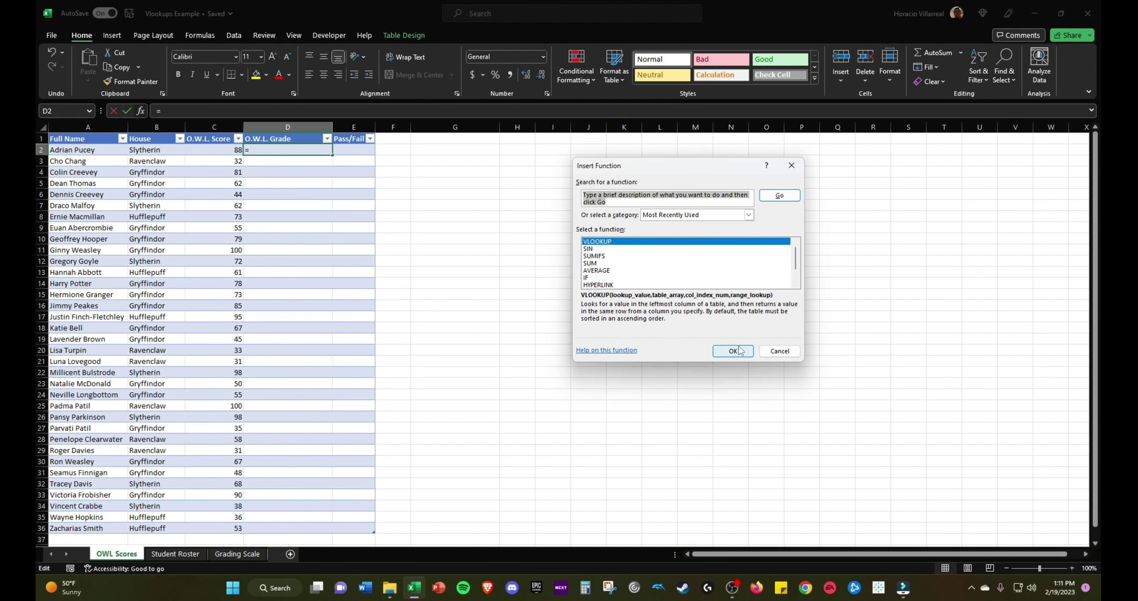
click(735, 355)
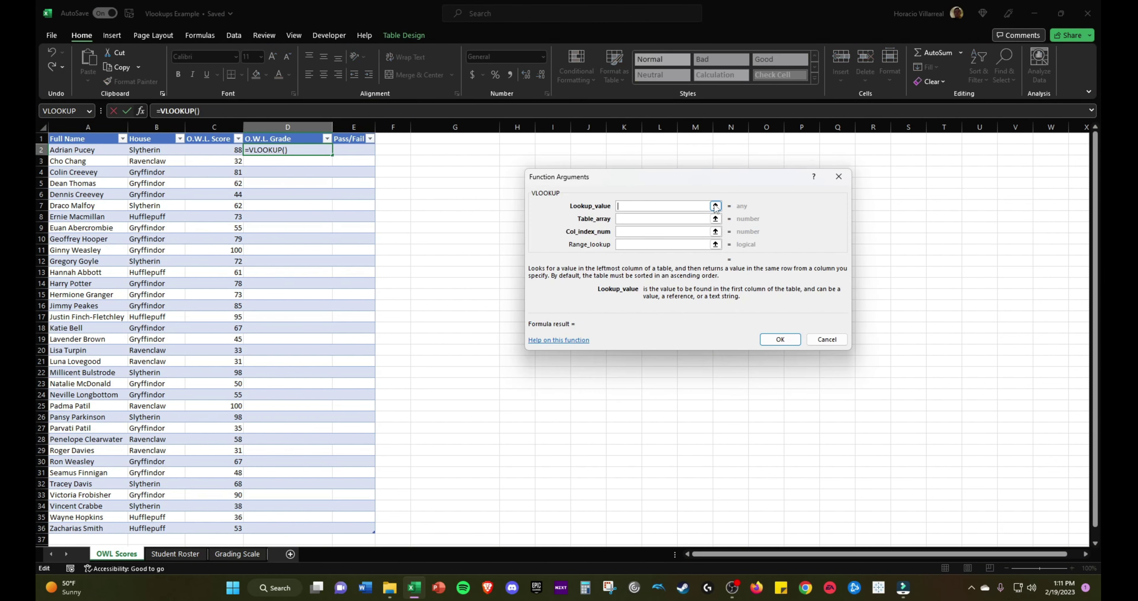
click(226, 150)
click(705, 218)
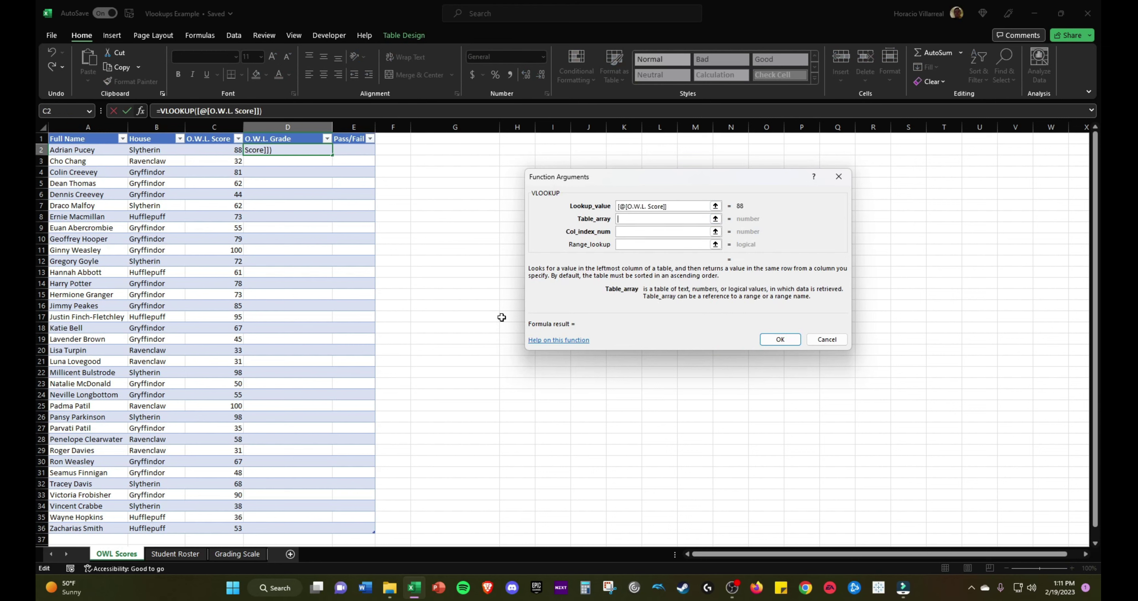
click(243, 554)
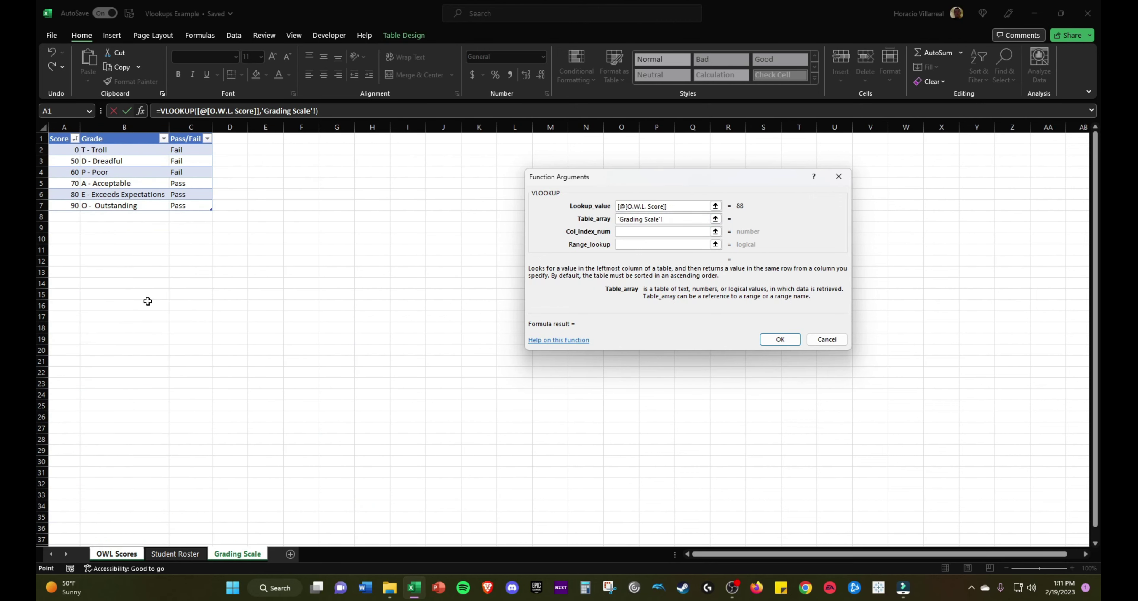
drag(64, 138, 190, 206)
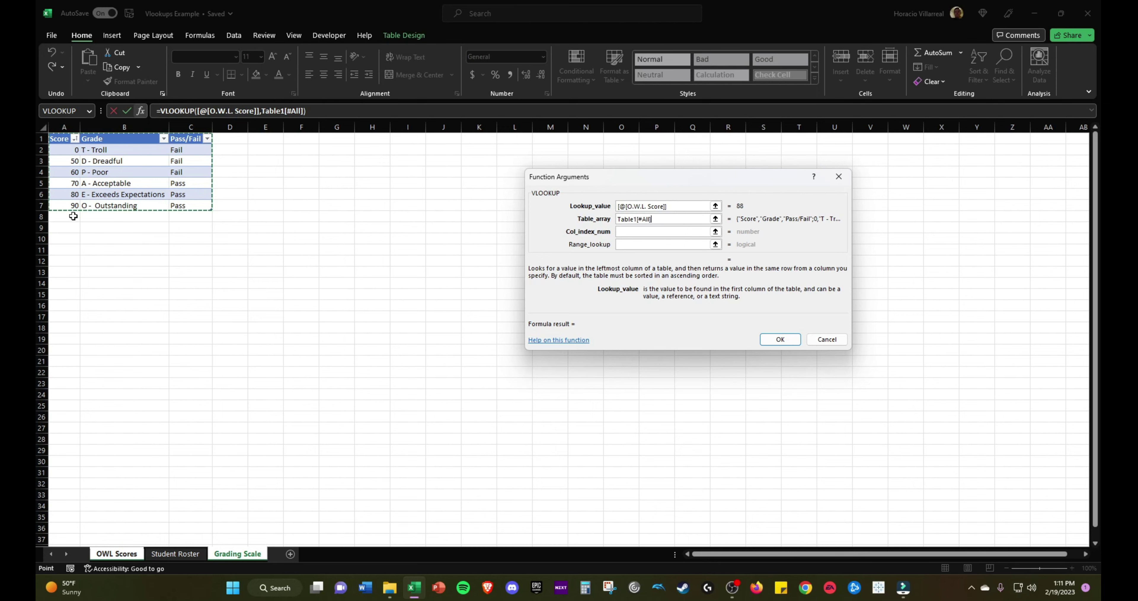
Set the grade lookup's column index to 2 and range lookup to TRUE.
click(680, 231)
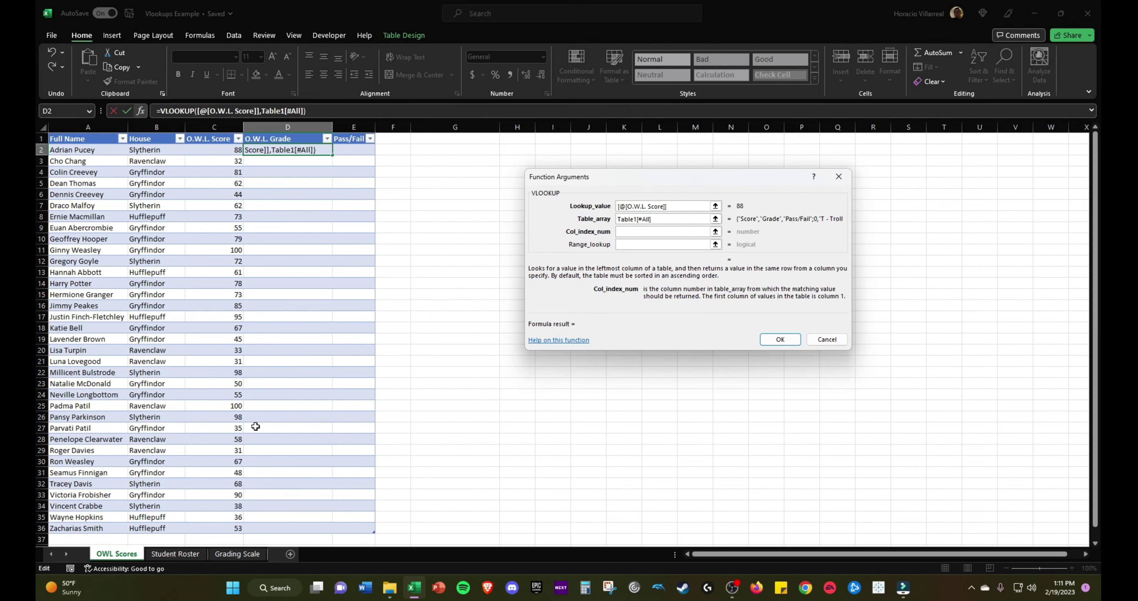
click(239, 554)
drag(702, 231, 512, 224)
key(BackSpace)
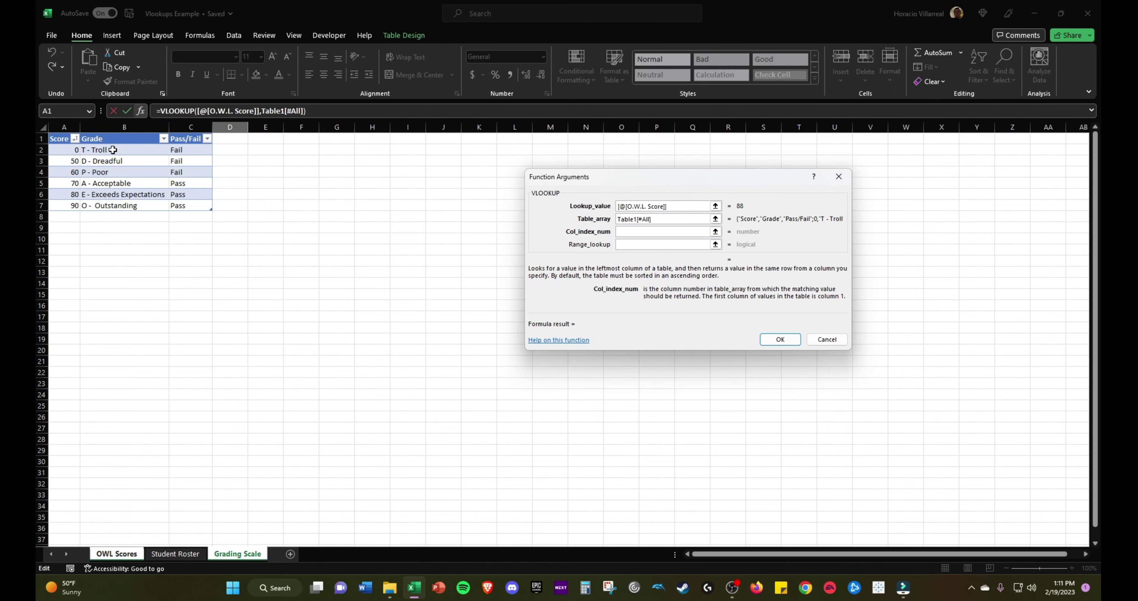
text(2)
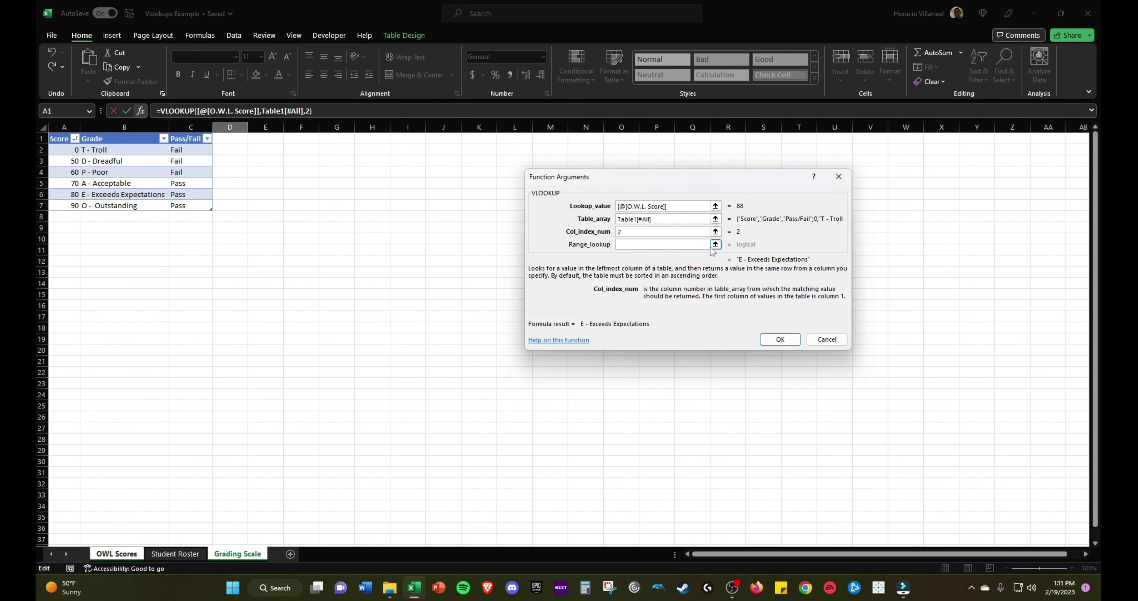
click(660, 246)
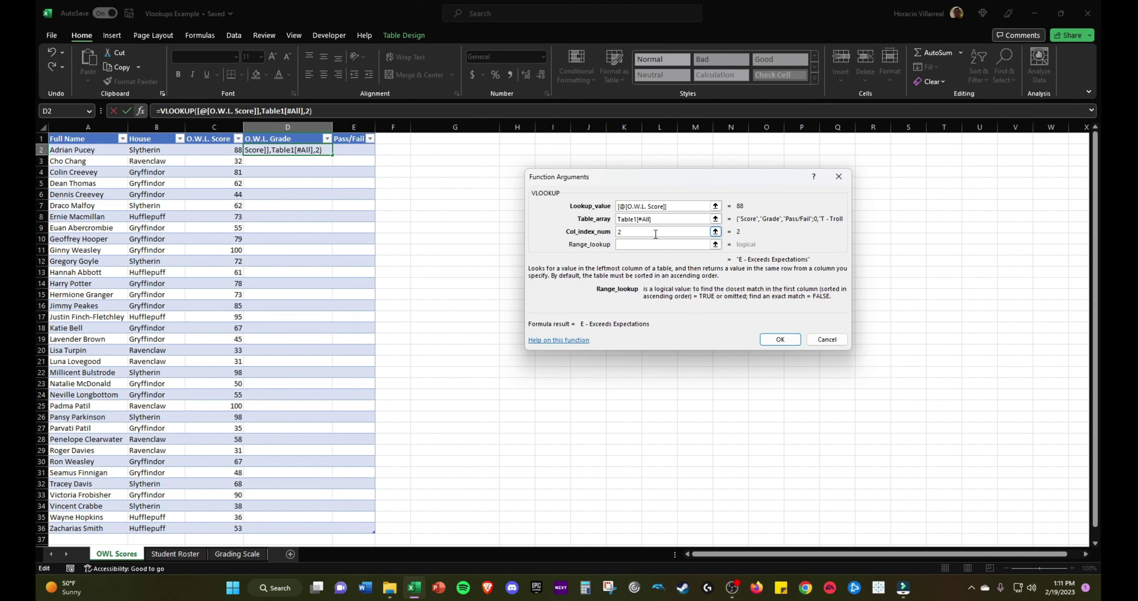
text(TRUE)
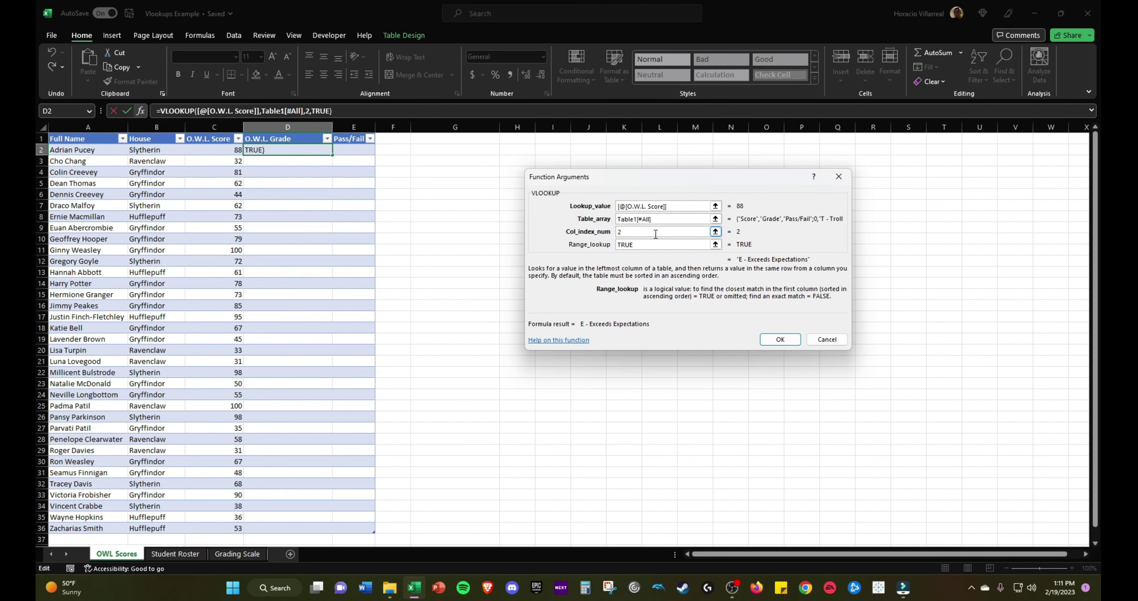
click(237, 554)
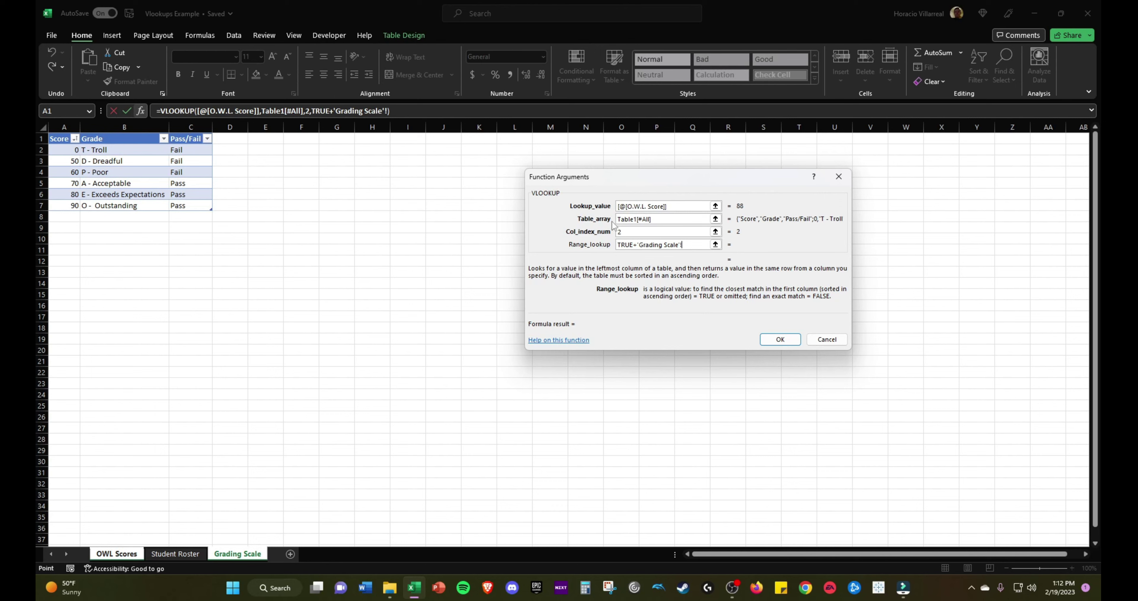
Remove the stray +'Grading Scale'! after TRUE so D2 previews E - Exceeds Expectations.
drag(692, 247, 635, 246)
key(BackSpace)
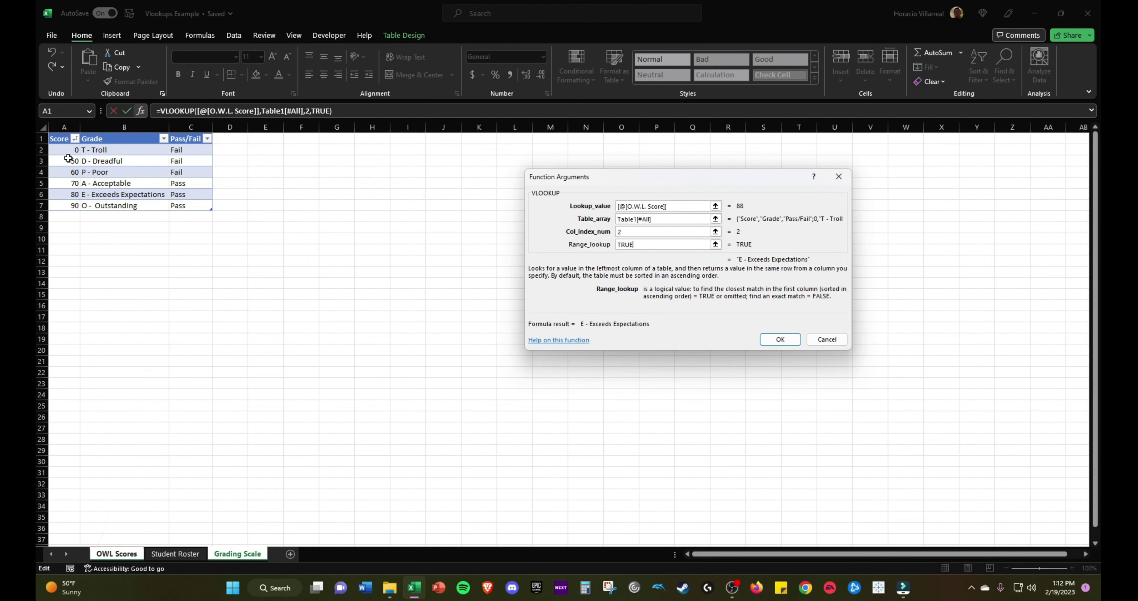
key(Tab)
Confirm the D2 grade VLOOKUP and fill it down through D36.
click(781, 339)
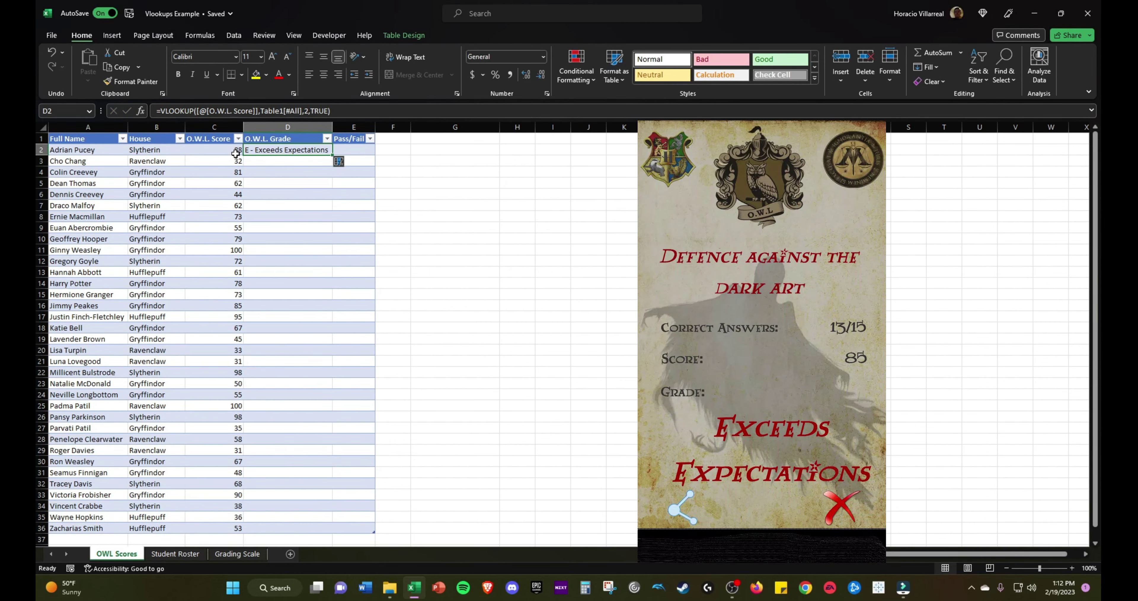
double_click(333, 154)
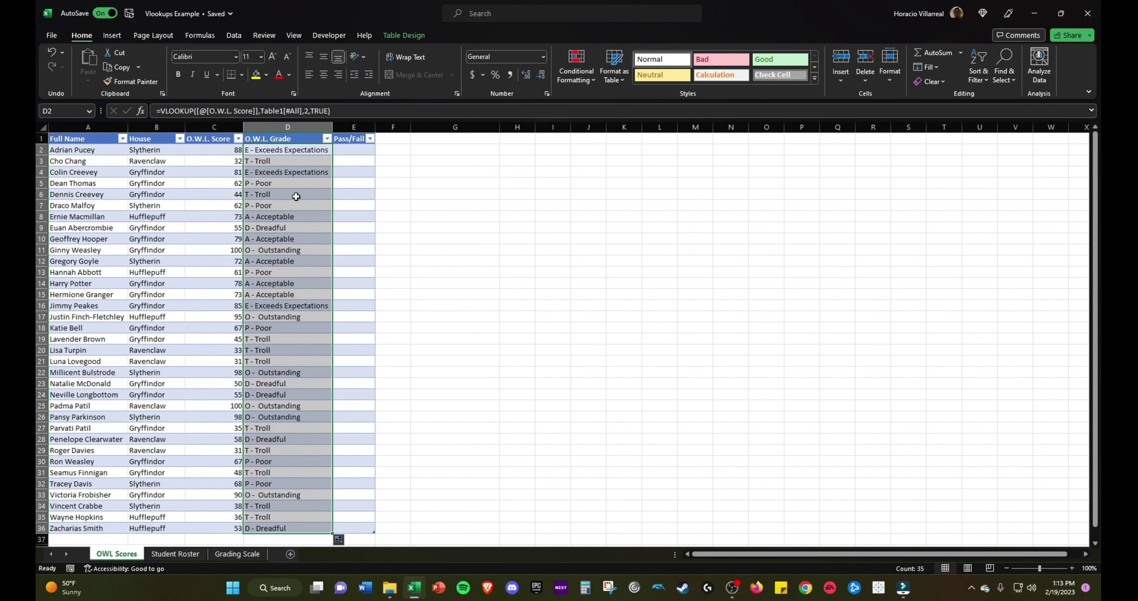
click(354, 149)
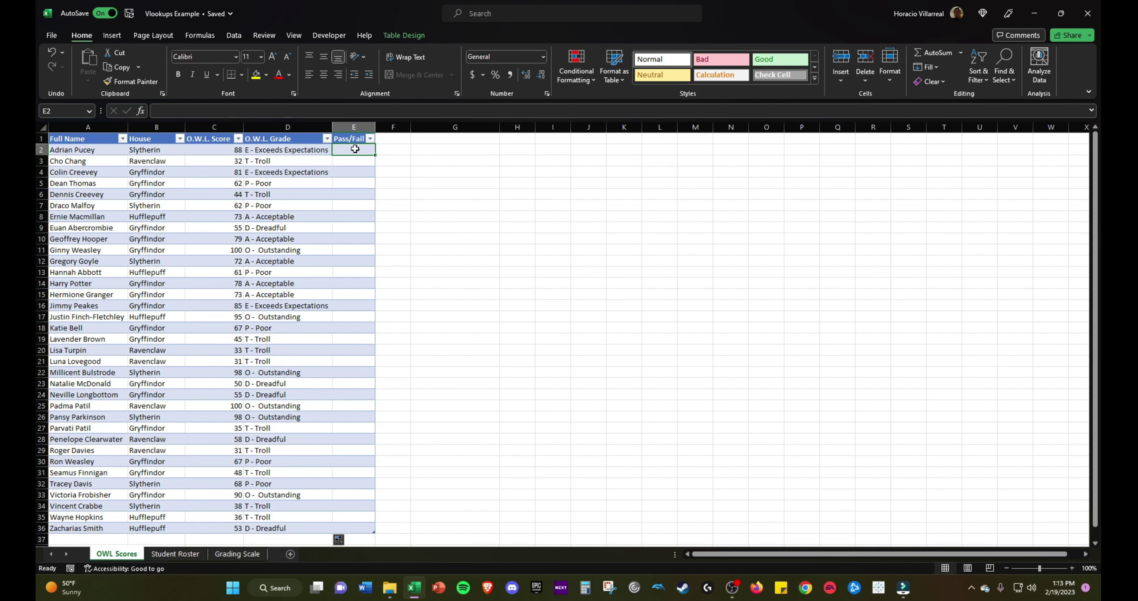
click(255, 555)
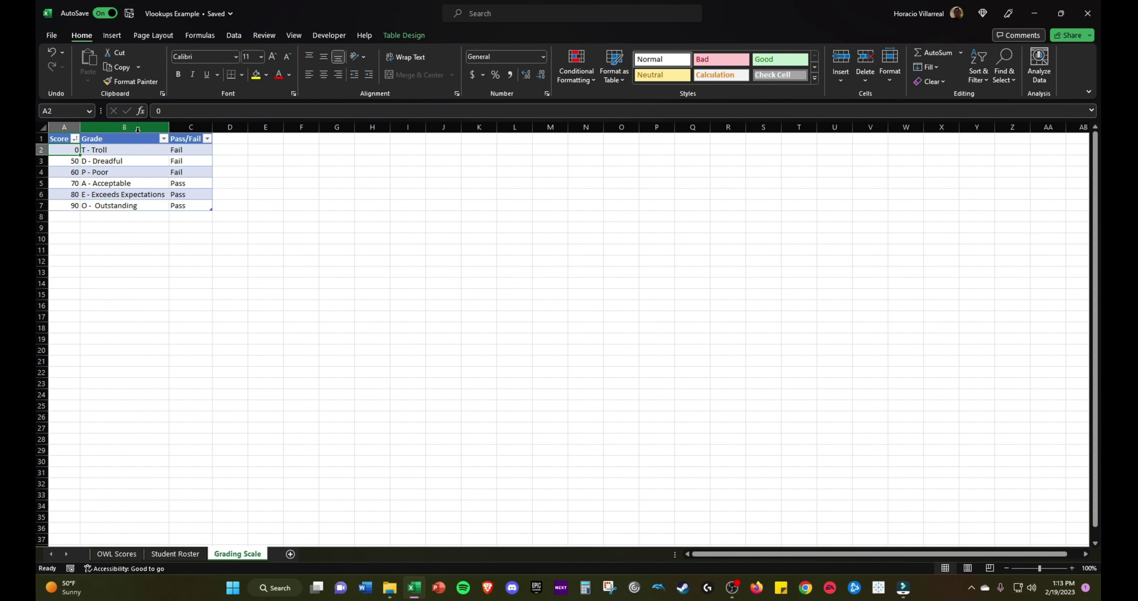
click(133, 127)
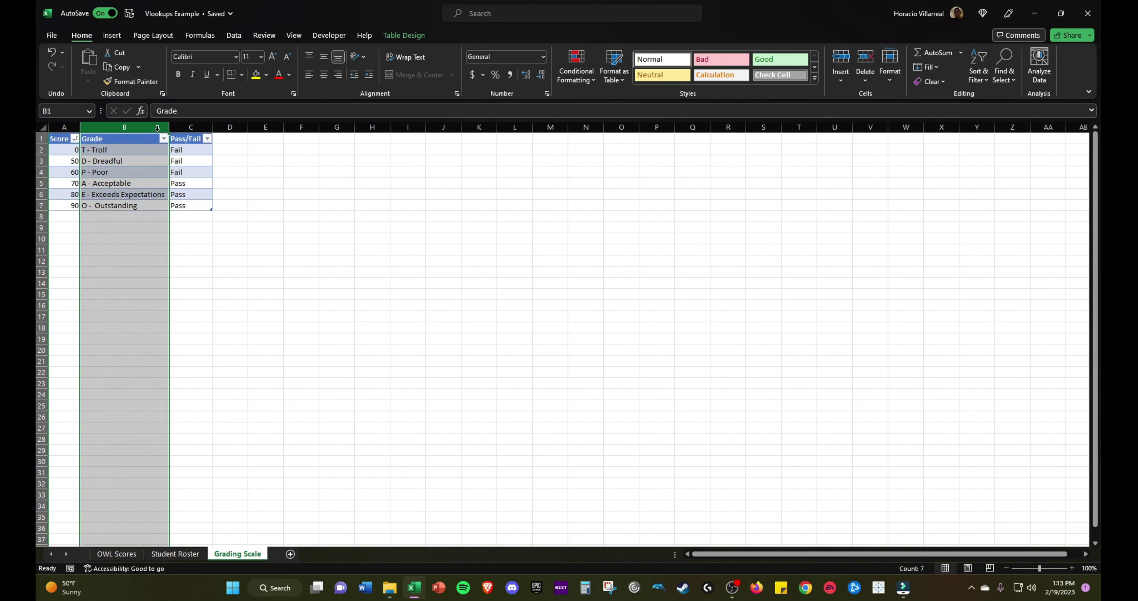
click(180, 125)
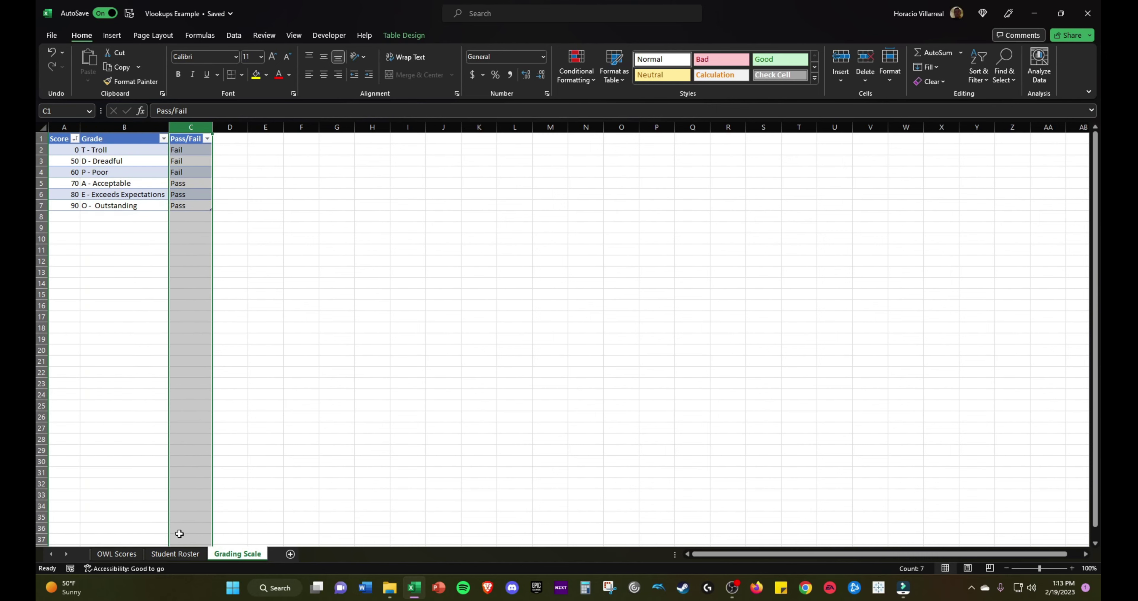
click(124, 553)
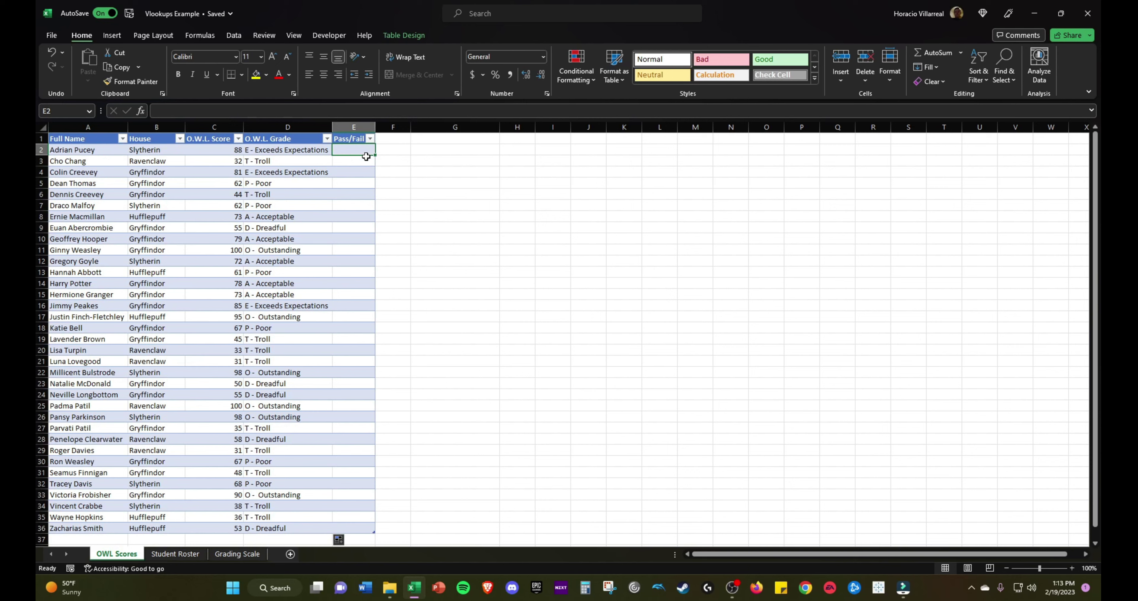
Start a VLOOKUP in E2 with lookup value D2 and table array 'Grading Scale'!B:C.
click(140, 111)
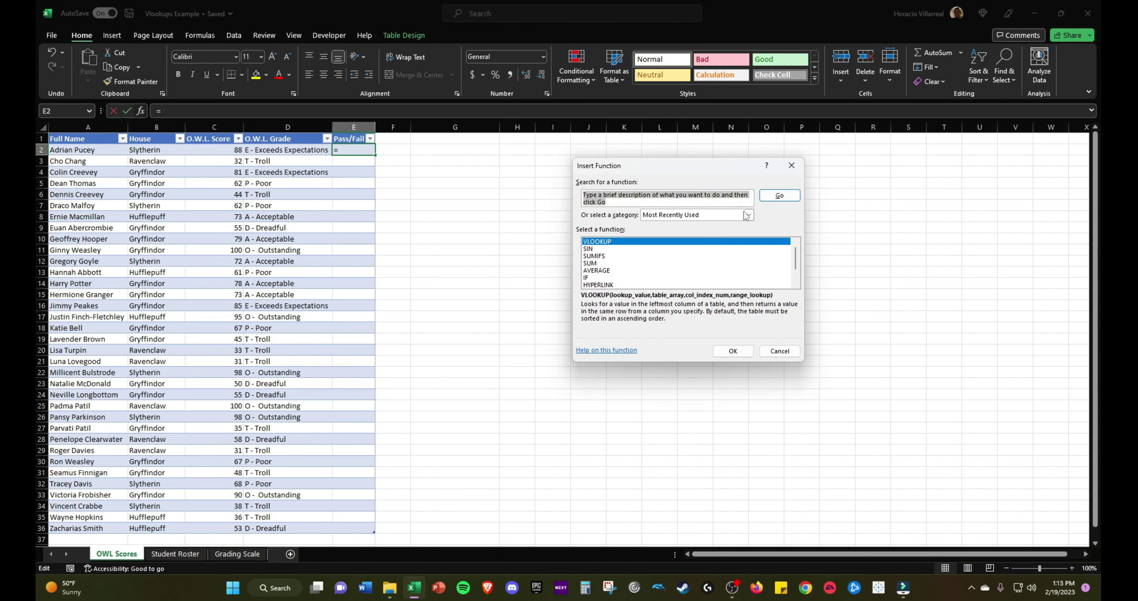
click(745, 351)
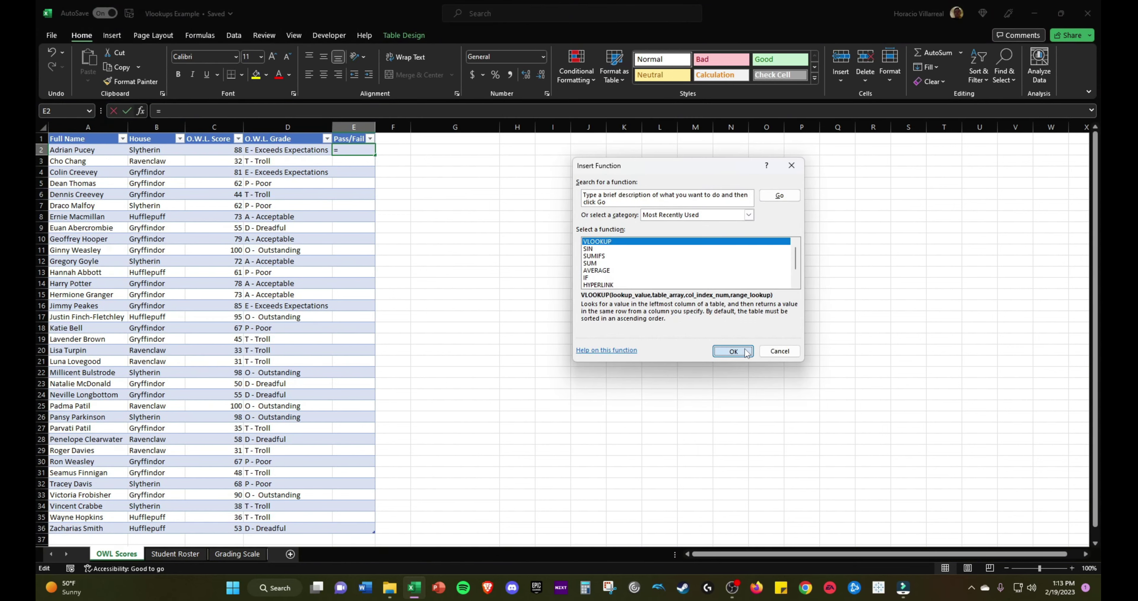
click(297, 150)
click(688, 219)
click(232, 553)
drag(138, 126, 198, 132)
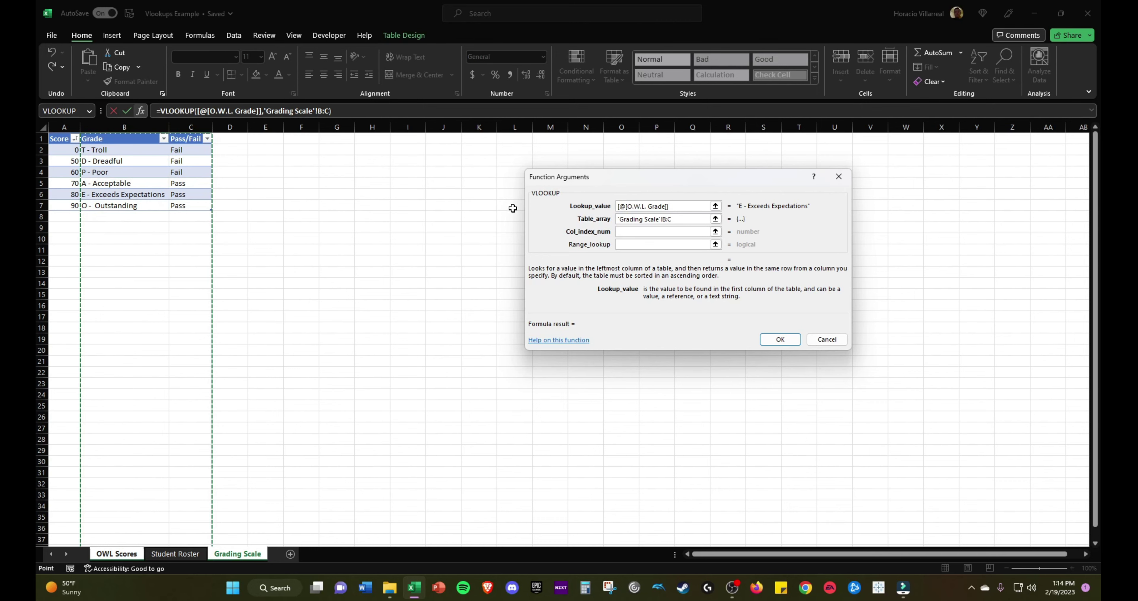
Finish it with column index 2 and FALSE for exact match, then fill it down column E.
click(653, 233)
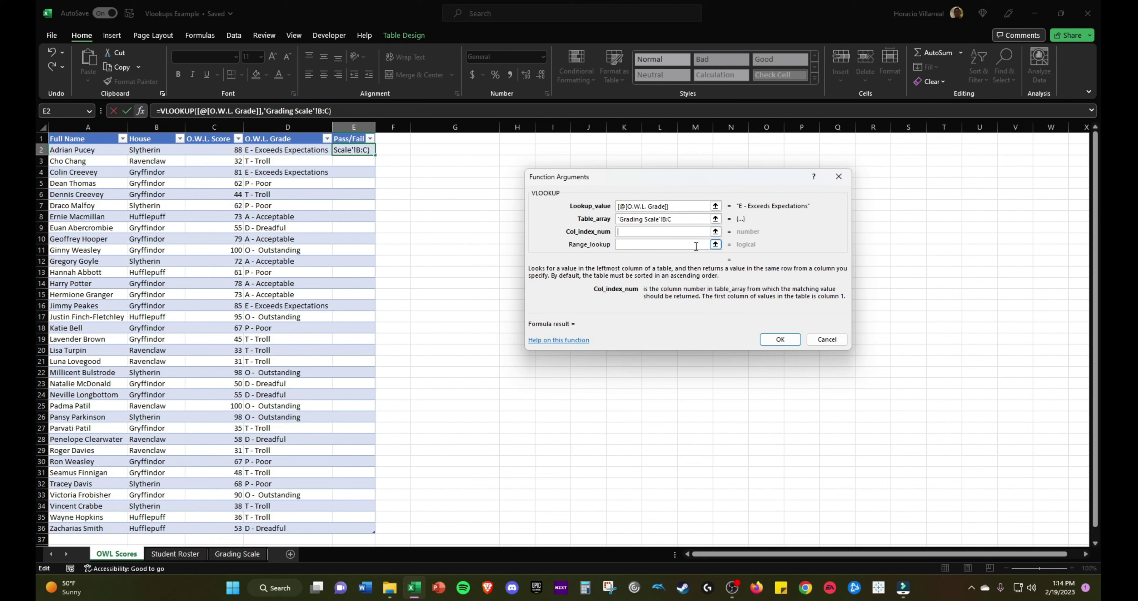
text(2)
click(641, 244)
text(FALSE)
click(781, 339)
double_click(376, 155)
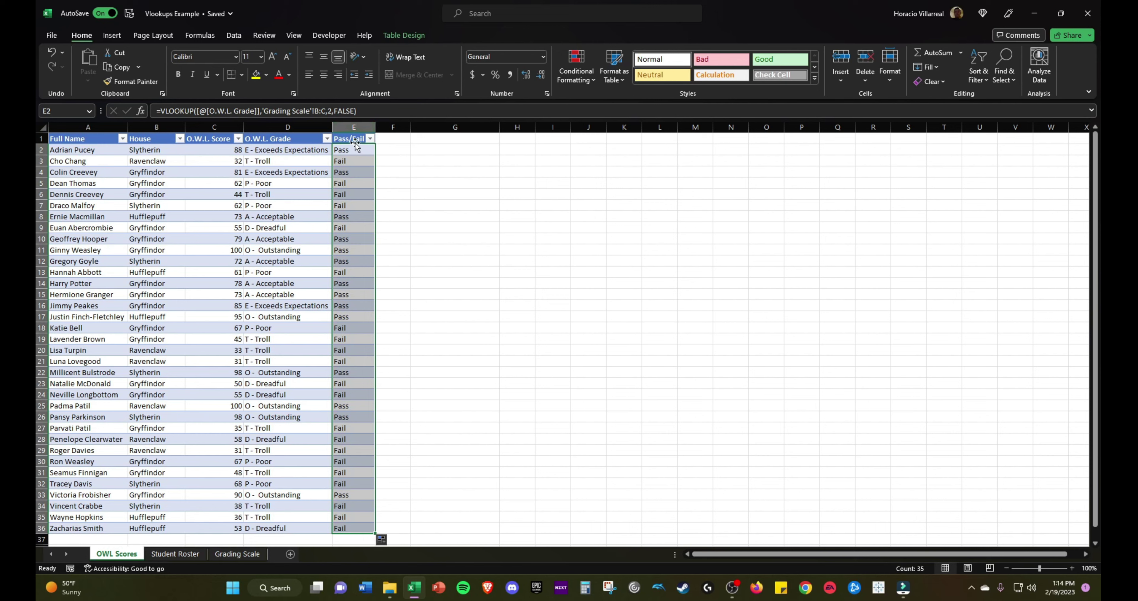
click(297, 141)
click(94, 135)
click(92, 137)
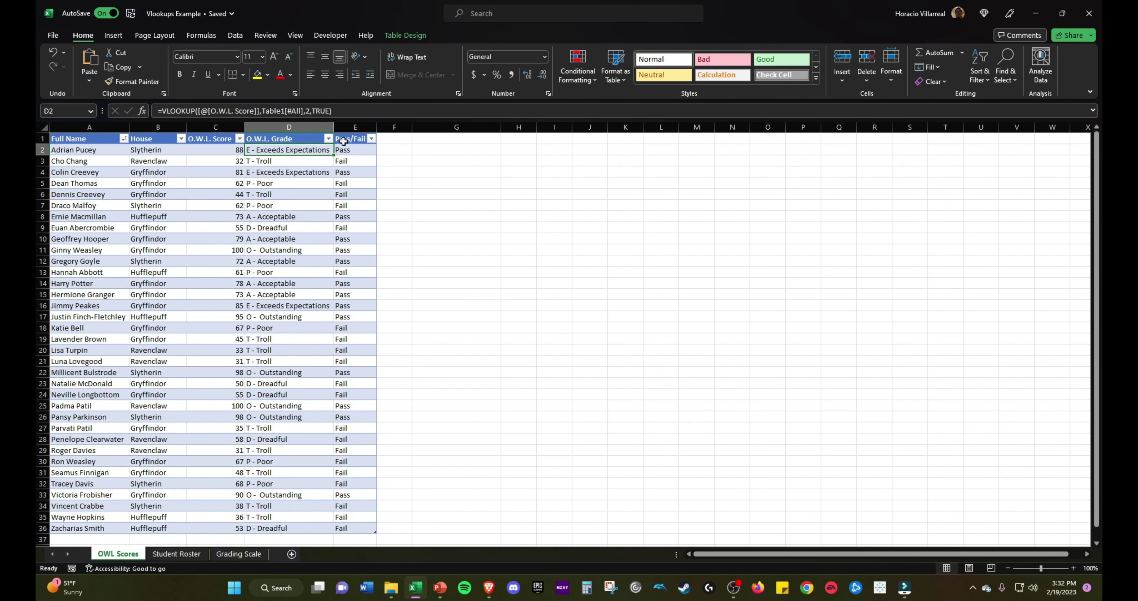
Paste D2's grade formula into E2 and change its column index from 2 to 3.
triple_click(337, 111)
key(Escape)
click(364, 147)
triple_click(303, 111)
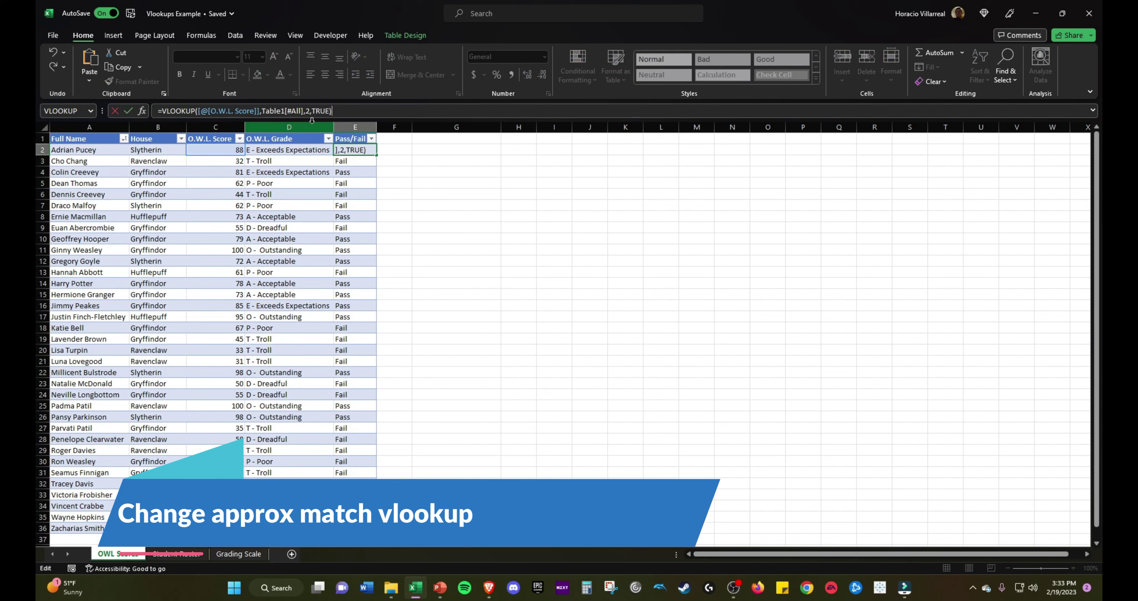
key(ctrl+v)
key(ctrl+Return)
click(314, 111)
key(BackSpace)
text(3)
key(Return)
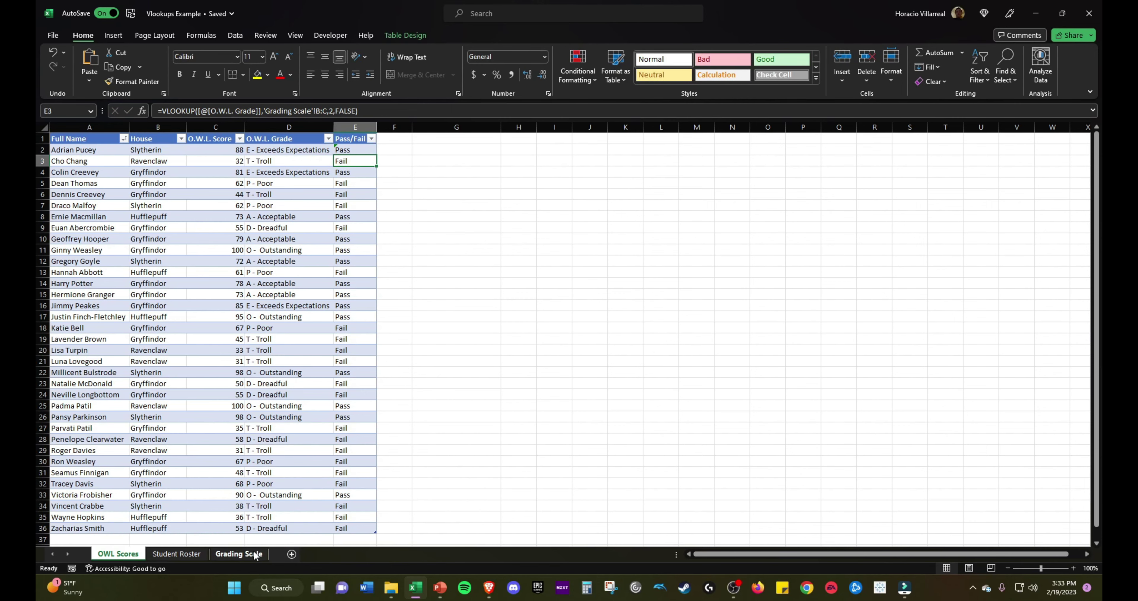
Check the Grading Scale table, then fill E2's column-3 lookup down the Pass/Fail column.
click(239, 553)
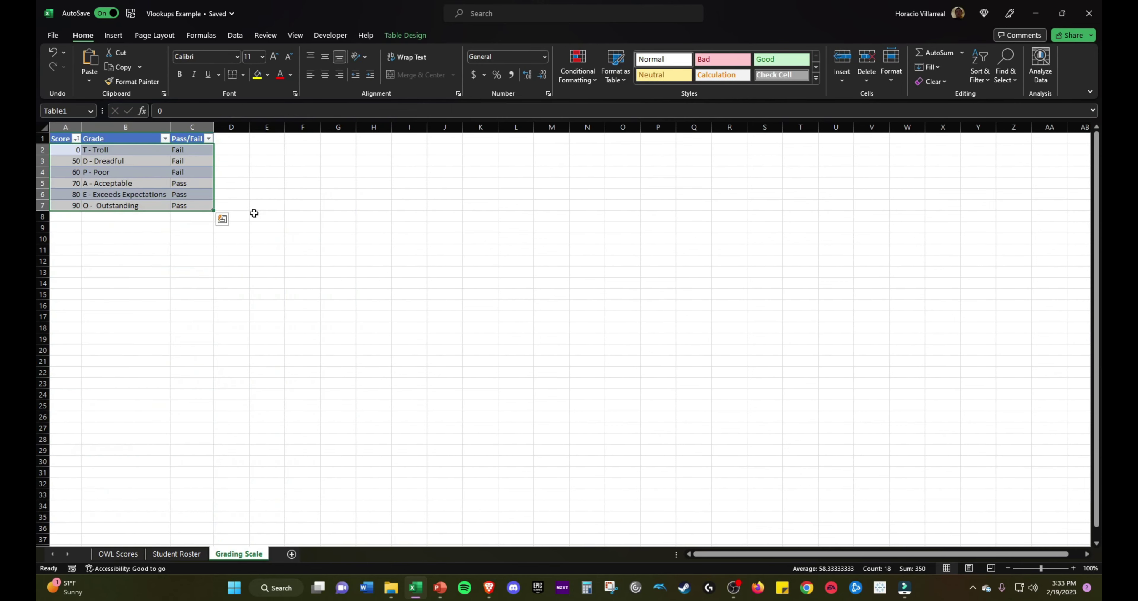
click(128, 553)
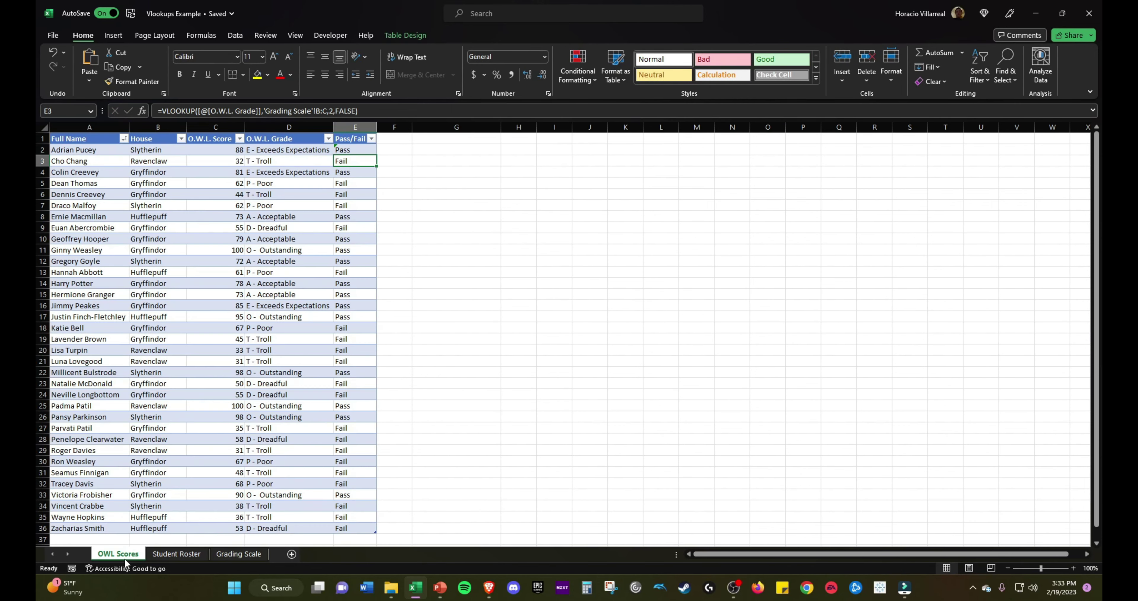
click(375, 153)
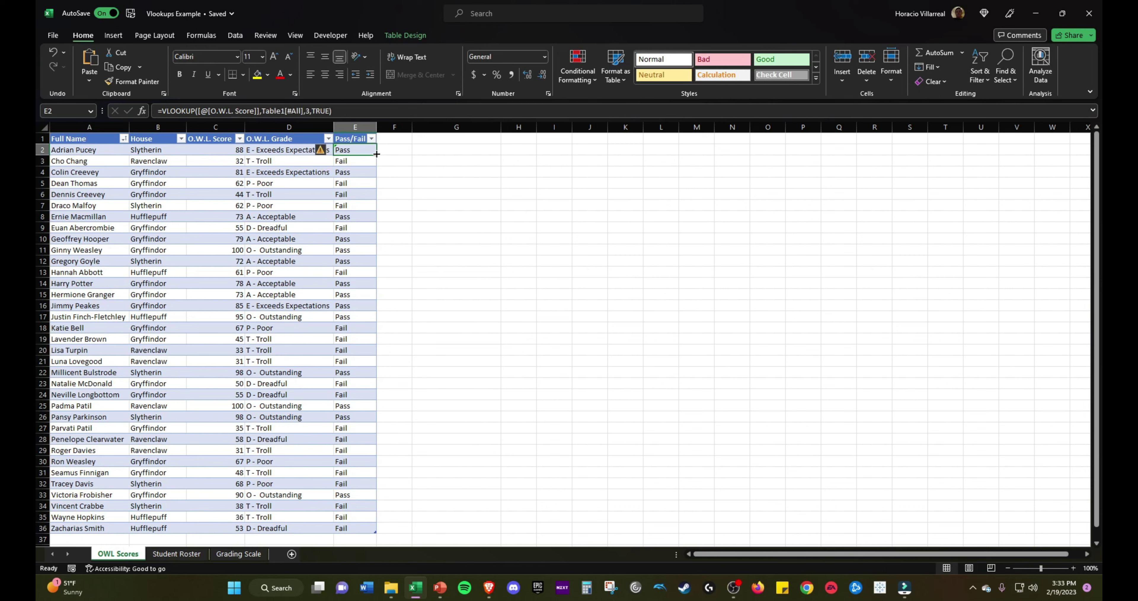
double_click(377, 153)
click(351, 161)
click(348, 142)
click(352, 152)
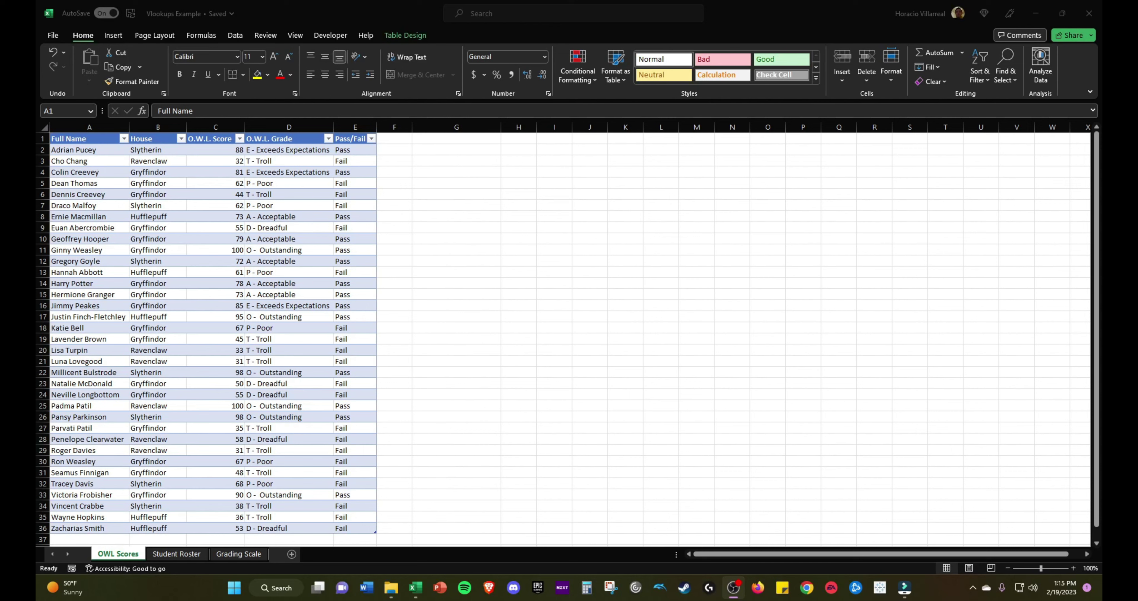
Sort the OWL Scores table by O.W.L. Score from largest to smallest and review the results.
key(alt+Tab)
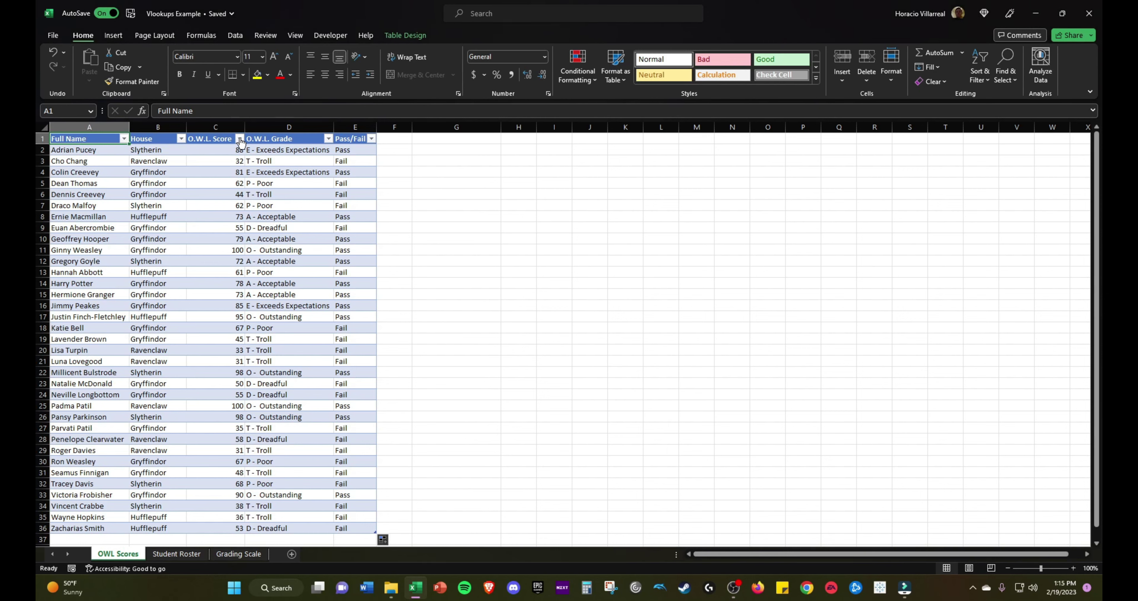
click(229, 149)
click(238, 138)
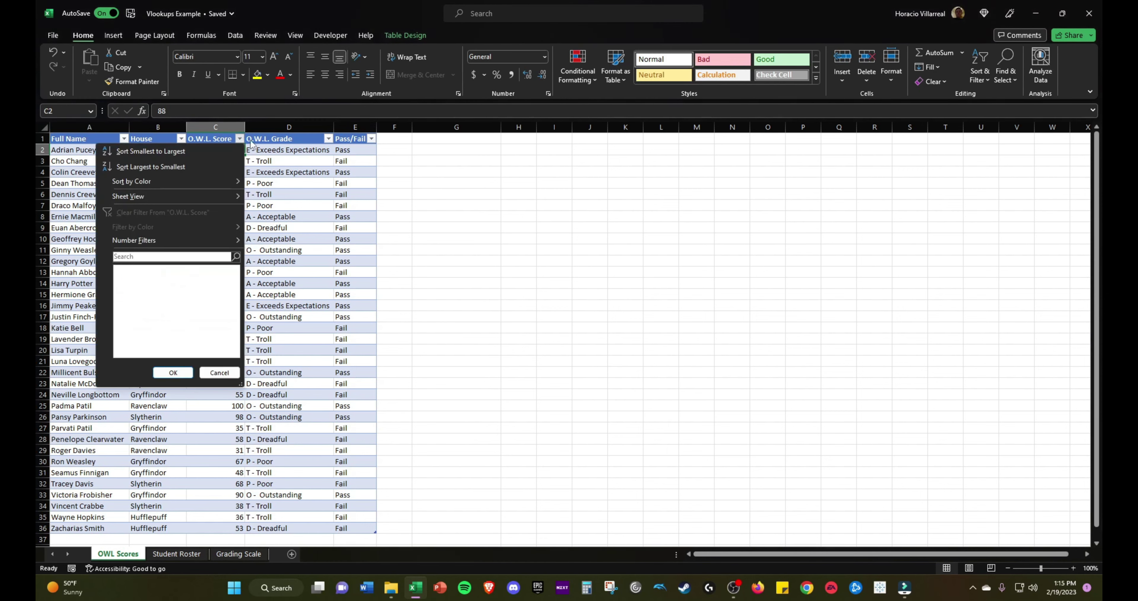
click(201, 166)
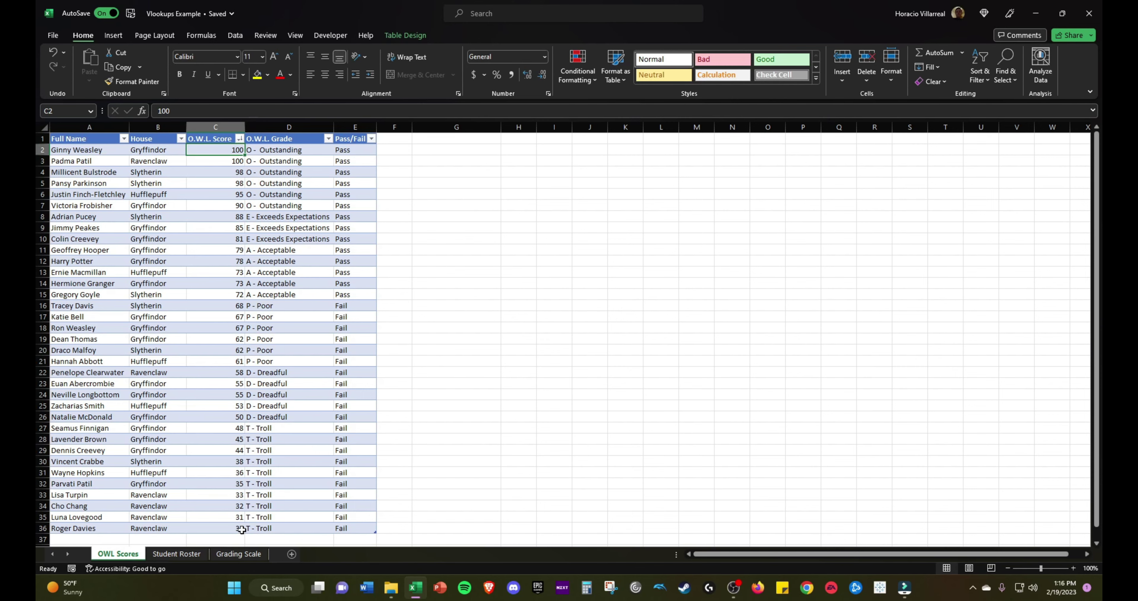
drag(84, 517, 347, 530)
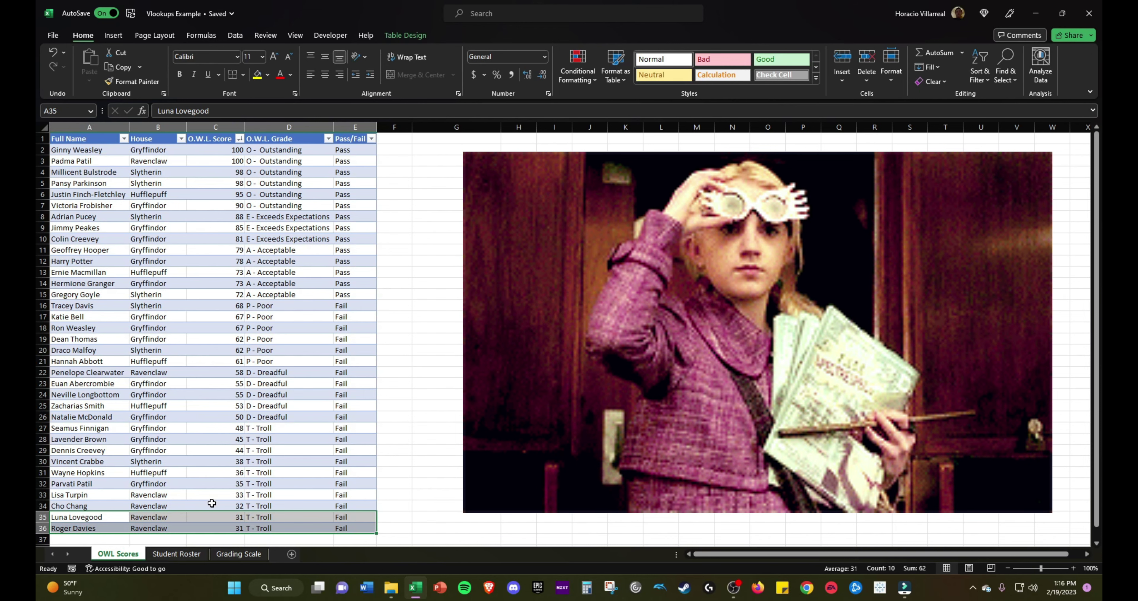
click(43, 260)
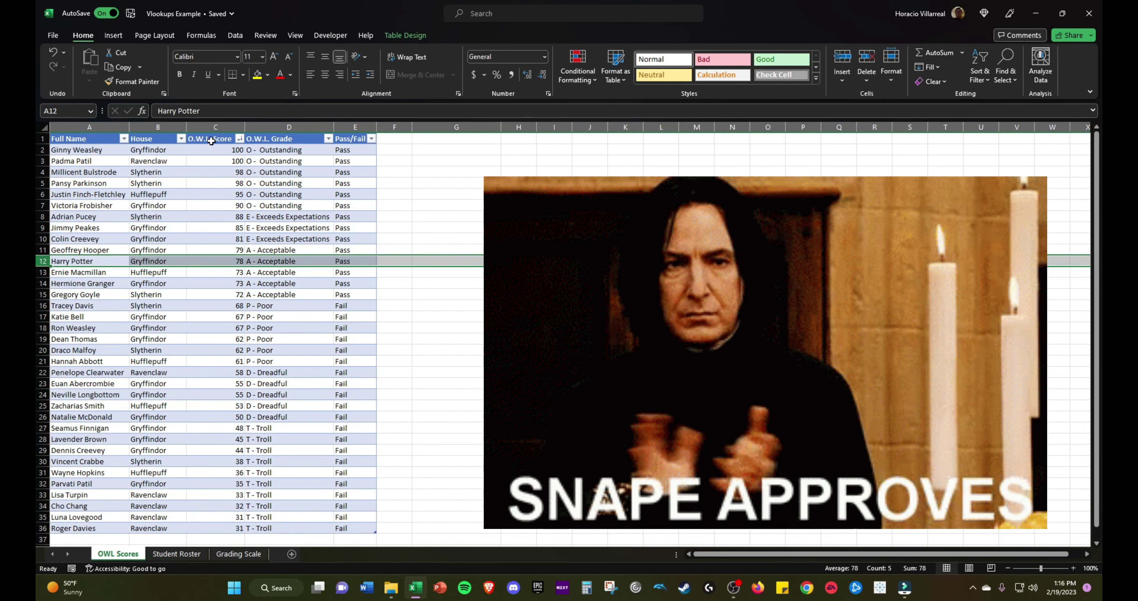
click(216, 138)
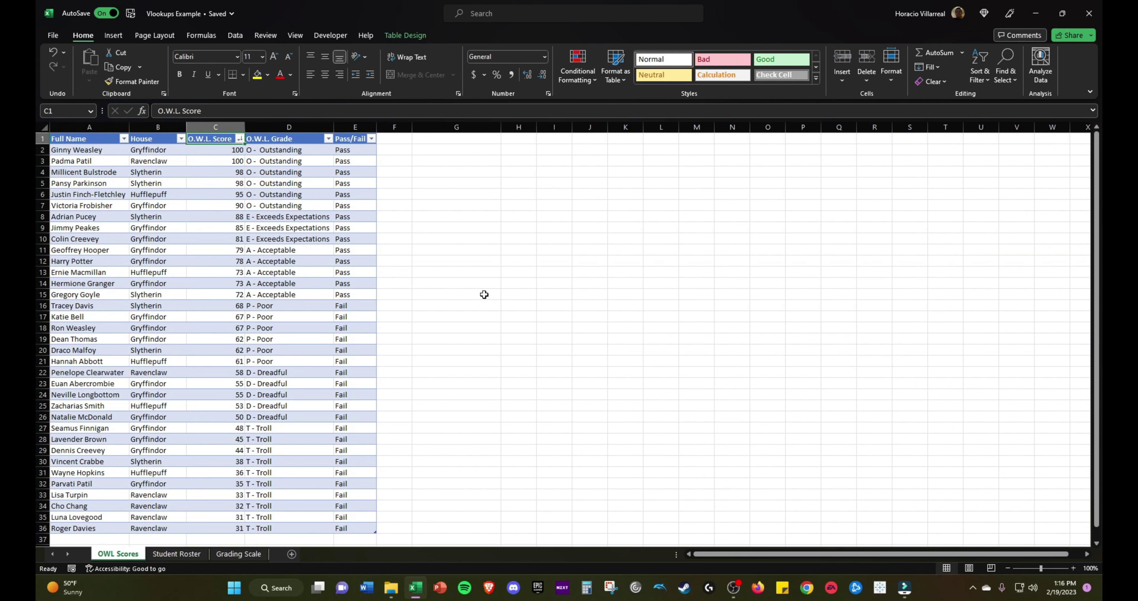